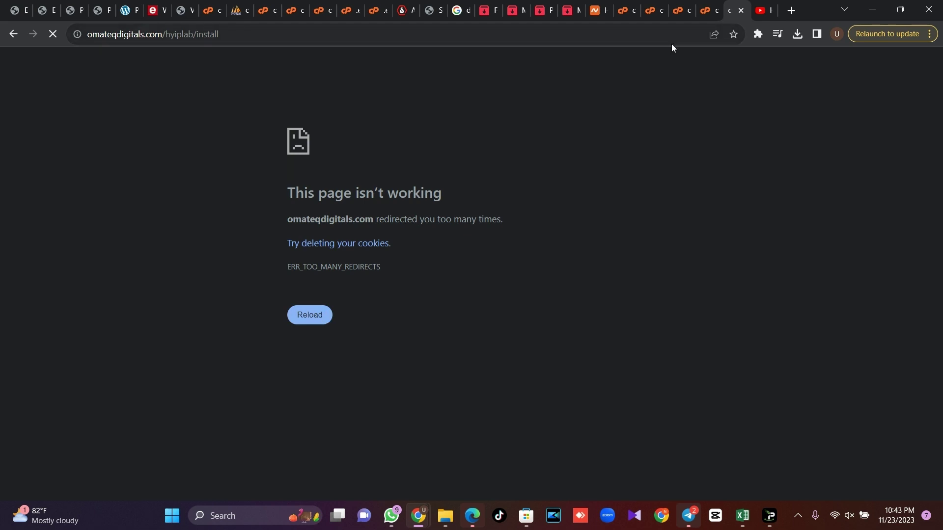
Show the omateqdigitals.com/hyiplab folder holding the 97.09 MB HYIPLAB v3.9 Nulled.zip upload
{"action": "left_click", "coordinate": [685, 5]}
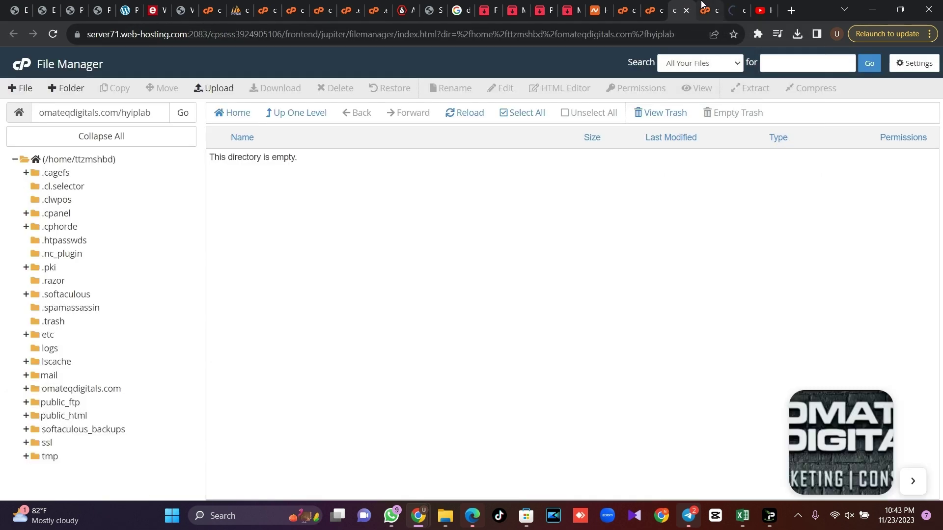
{"action": "left_click", "coordinate": [708, 5]}
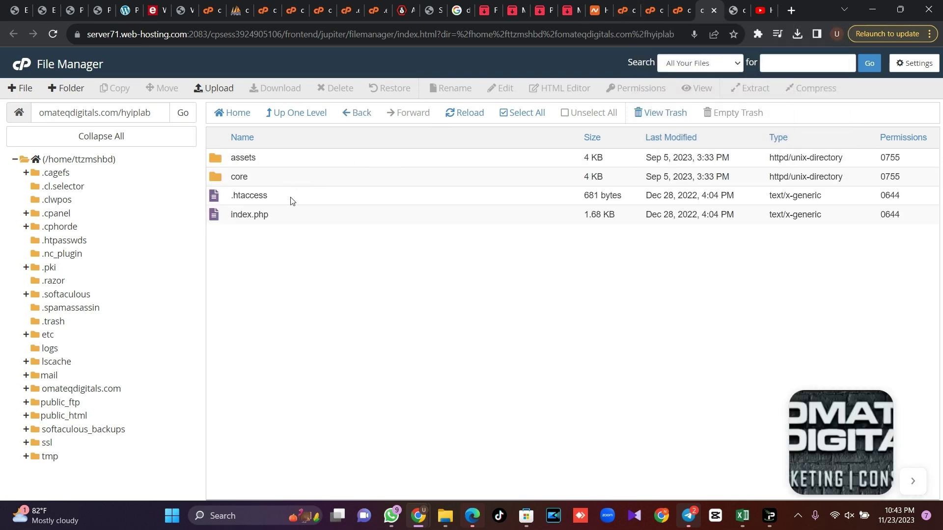
{"action": "left_click", "coordinate": [734, 10]}
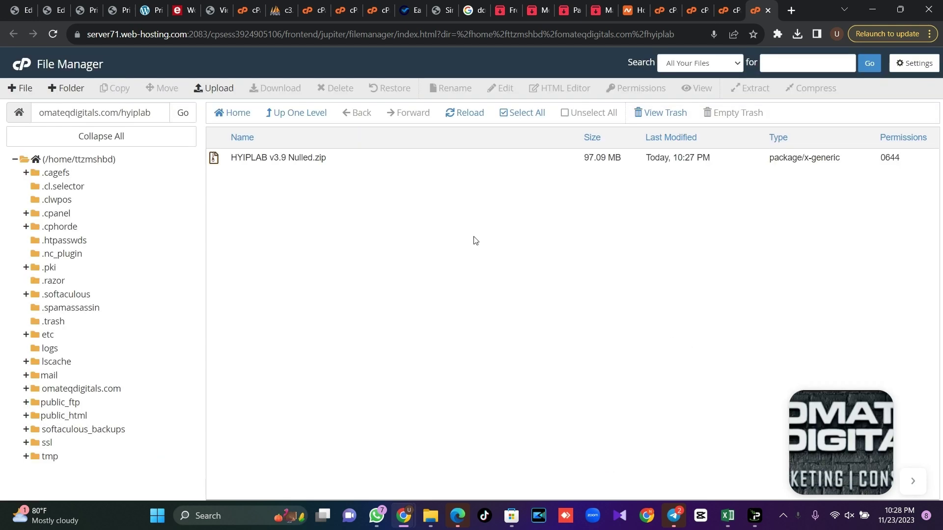
Extract HYIPLAB v3.9 Nulled.zip into hyiplab, then send the zip archive to the trash
{"action": "left_click", "coordinate": [337, 164]}
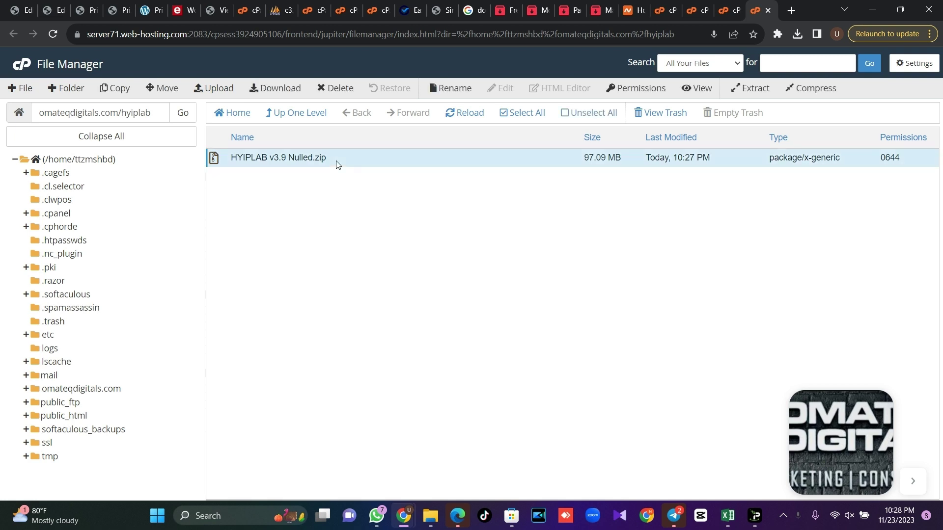
{"action": "left_click", "coordinate": [752, 87]}
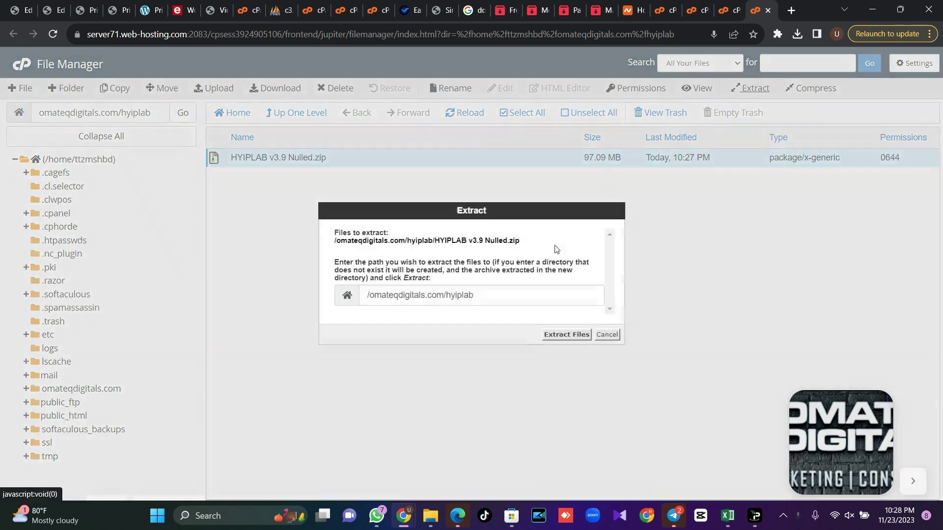
{"action": "left_click", "coordinate": [564, 331]}
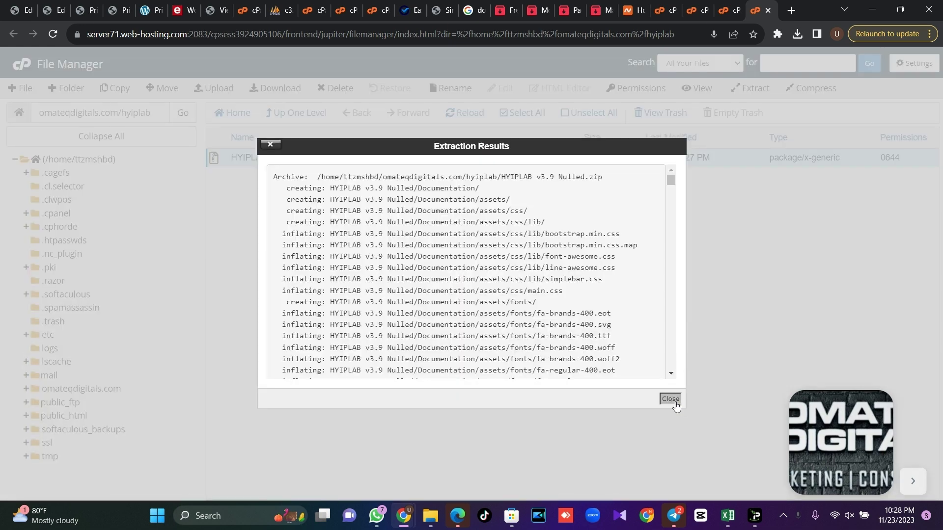
{"action": "left_click", "coordinate": [671, 399]}
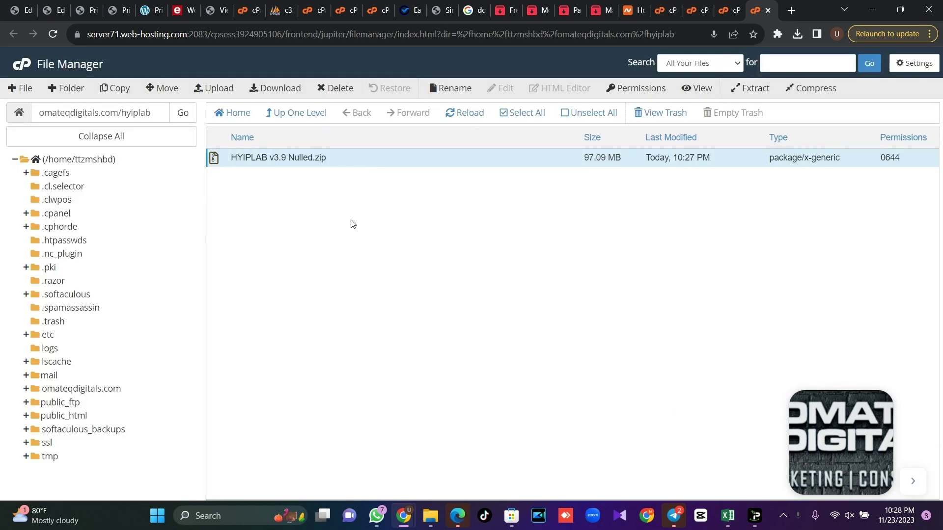
{"action": "left_click", "coordinate": [338, 88]}
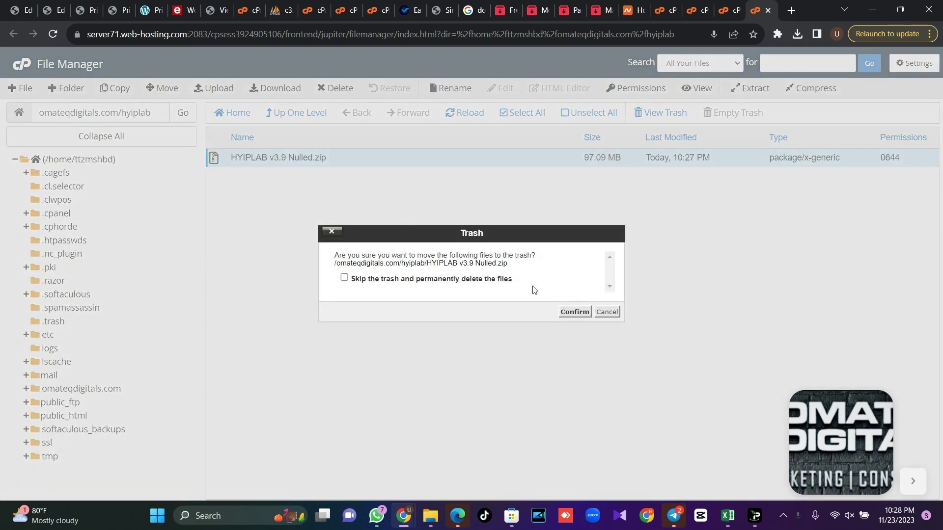
{"action": "left_click", "coordinate": [570, 312]}
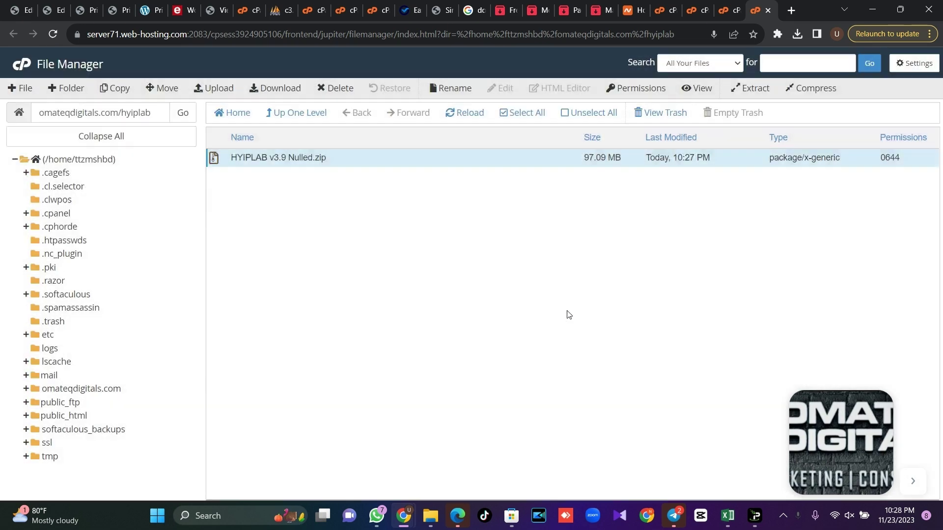
Move everything in HYIPLAB v3.9 Nulled/Files into /omateqdigitals.com/hyiplab
{"action": "left_click", "coordinate": [472, 122]}
{"action": "double_click", "coordinate": [330, 159]}
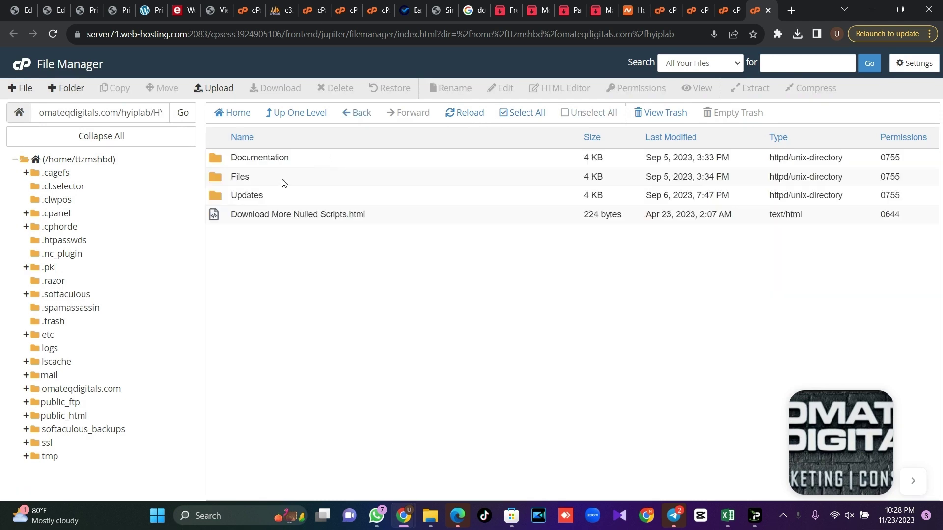
{"action": "double_click", "coordinate": [284, 183]}
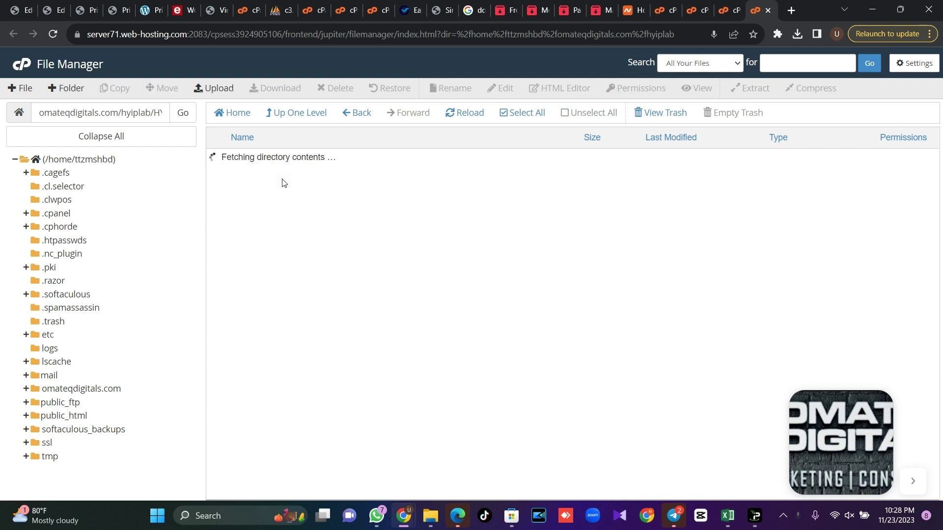
{"action": "left_click", "coordinate": [518, 114]}
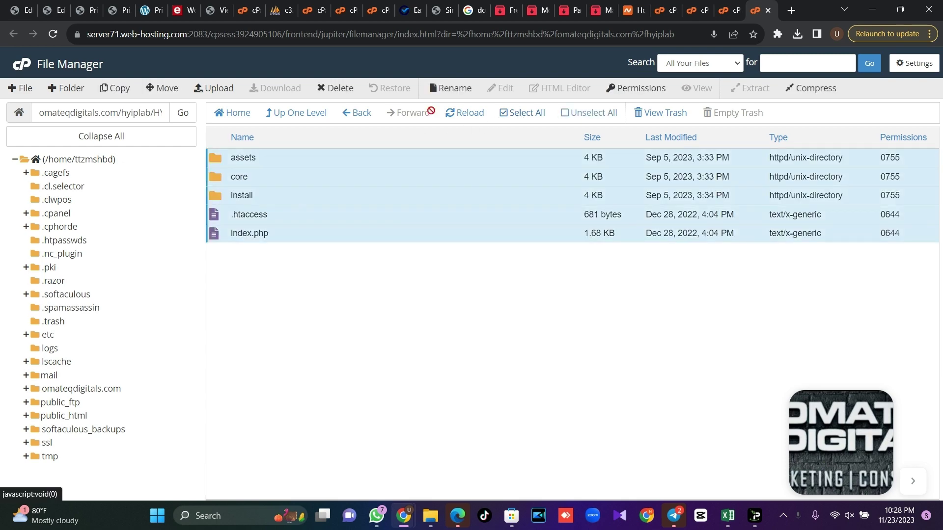
{"action": "left_click", "coordinate": [162, 88]}
{"action": "key", "text": "BackSpace"}
{"action": "key", "text": "BackSpace"}
{"action": "key", "text": "BackSpace"}
{"action": "key", "text": "BackSpace"}
{"action": "key", "text": "BackSpace"}
{"action": "key", "text": "BackSpace"}
{"action": "key", "text": "BackSpace"}
{"action": "key", "text": "BackSpace"}
{"action": "key", "text": "BackSpace"}
{"action": "key", "text": "BackSpace"}
{"action": "key", "text": "BackSpace"}
{"action": "key", "text": "BackSpace"}
{"action": "key", "text": "BackSpace"}
{"action": "key", "text": "BackSpace"}
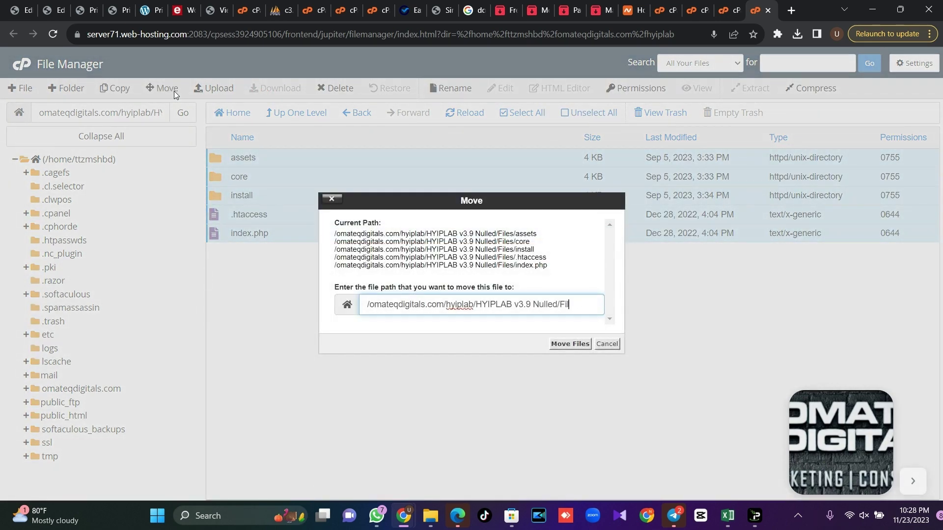
{"action": "key", "text": "BackSpace"}
{"action": "key", "text": "BackSpace"}
{"action": "key", "text": "BackSpace"}
{"action": "key", "text": "BackSpace"}
{"action": "key", "text": "BackSpace"}
{"action": "key", "text": "BackSpace"}
{"action": "key", "text": "BackSpace"}
{"action": "key", "text": "BackSpace"}
{"action": "key", "text": "BackSpace"}
{"action": "key", "text": "BackSpace"}
{"action": "key", "text": "BackSpace"}
{"action": "key", "text": "BackSpace"}
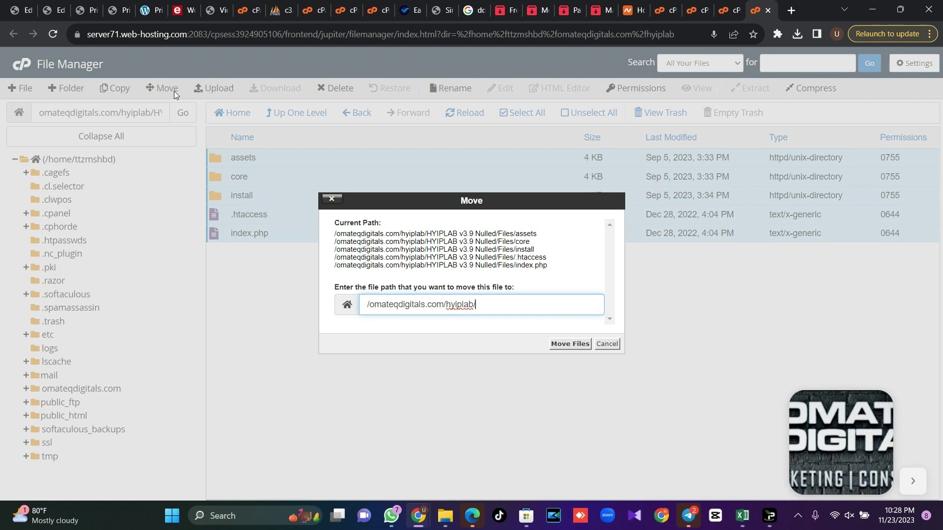
{"action": "key", "text": "Return"}
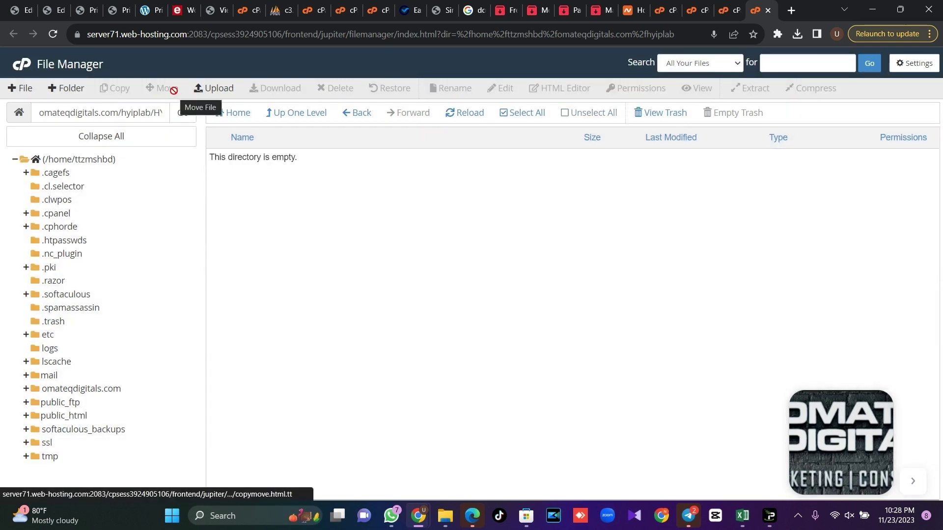
Permanently delete the leftover HYIPLAB v3.9 Nulled folder from hyiplab, skipping the trash
{"action": "left_click", "coordinate": [272, 113]}
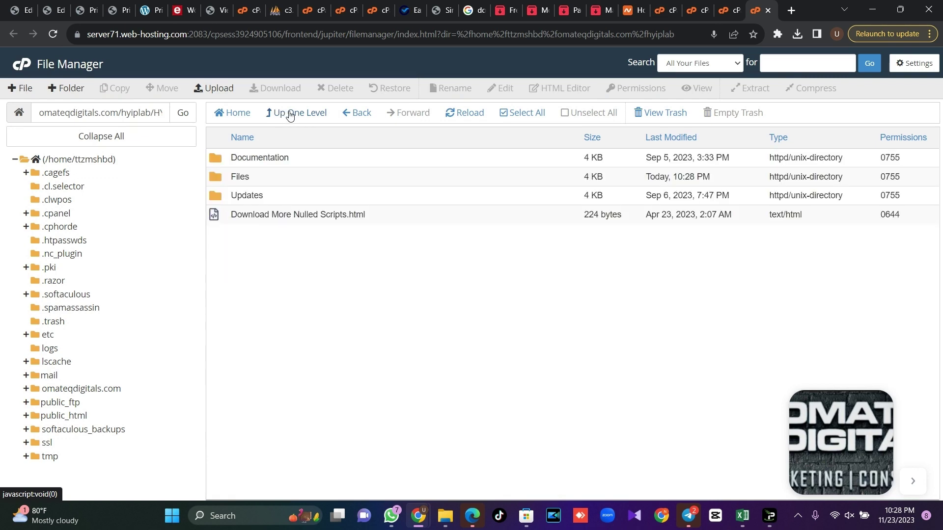
{"action": "left_click", "coordinate": [289, 113]}
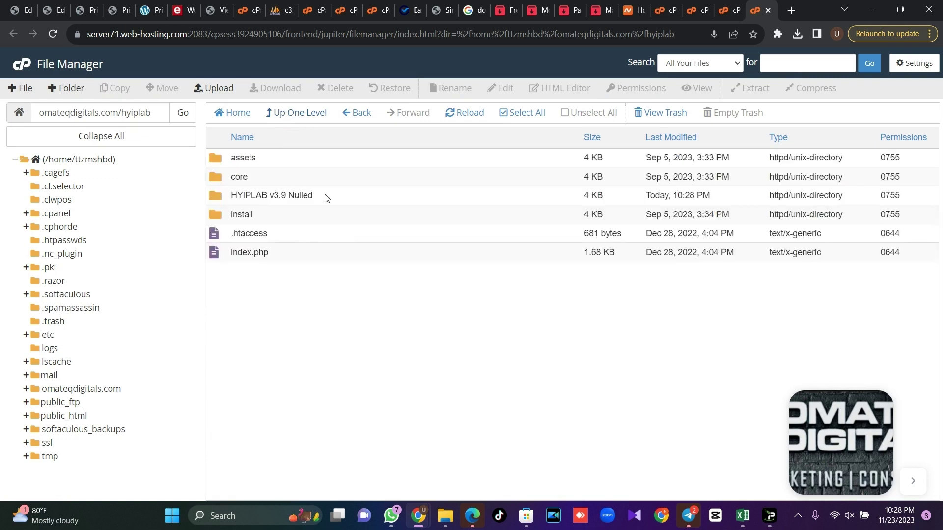
{"action": "left_click", "coordinate": [327, 196]}
{"action": "left_click", "coordinate": [335, 88]}
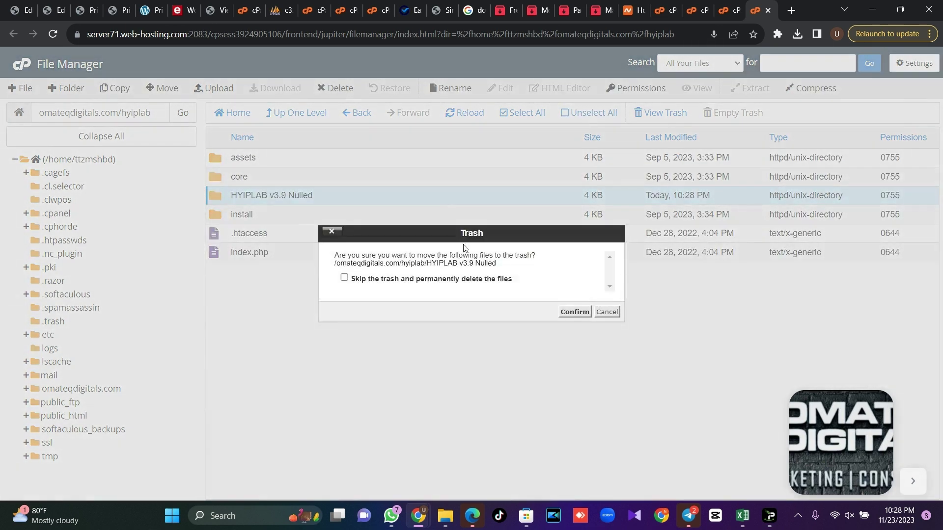
{"action": "left_click", "coordinate": [573, 312]}
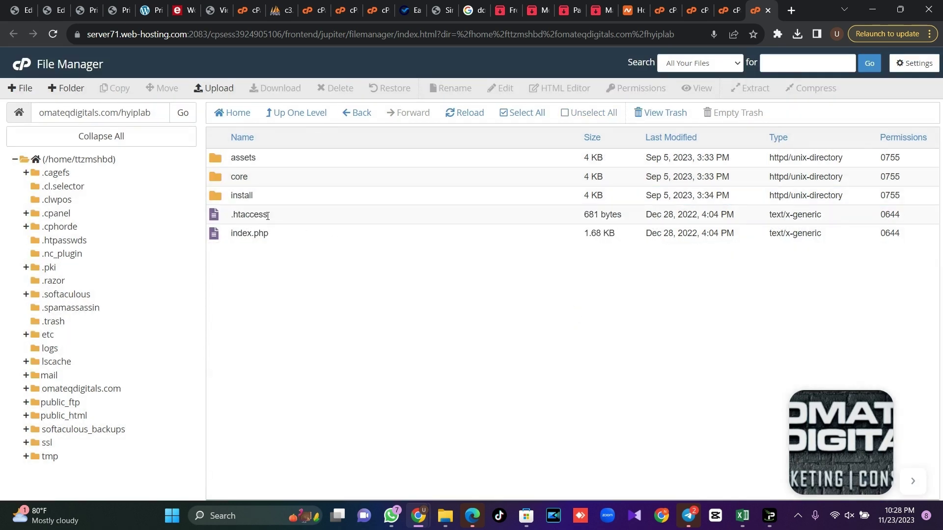
Set 0775 permissions on core/bootstrap/cache and on the core/storage folder
{"action": "double_click", "coordinate": [269, 181]}
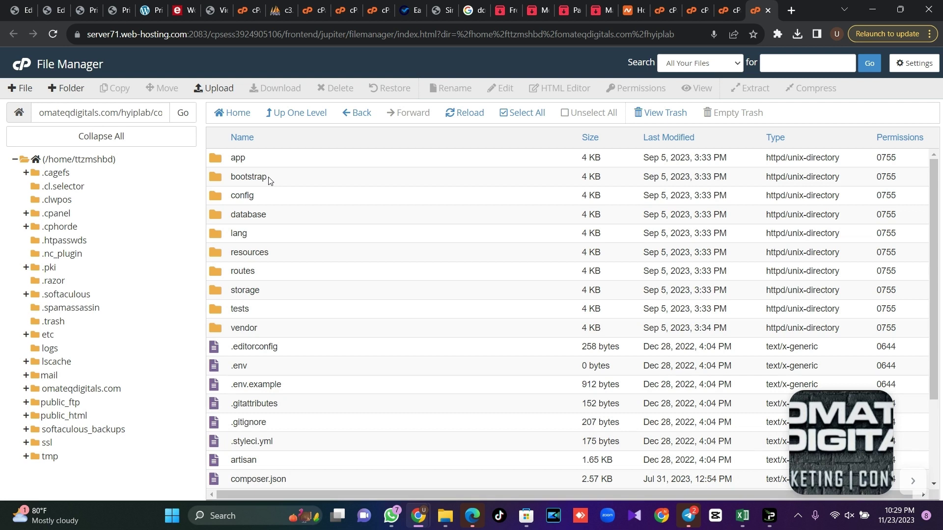
{"action": "double_click", "coordinate": [269, 181]}
{"action": "double_click", "coordinate": [893, 157]}
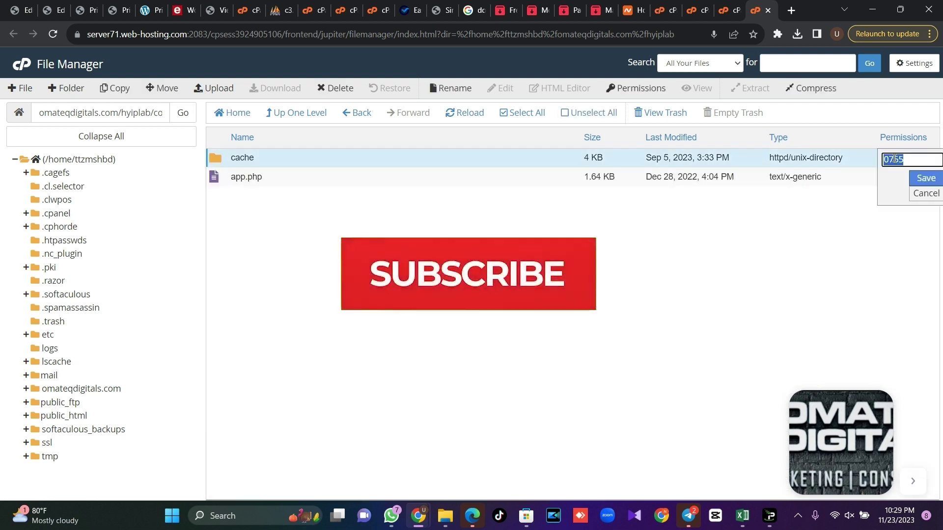
{"action": "type", "text": "0775"}
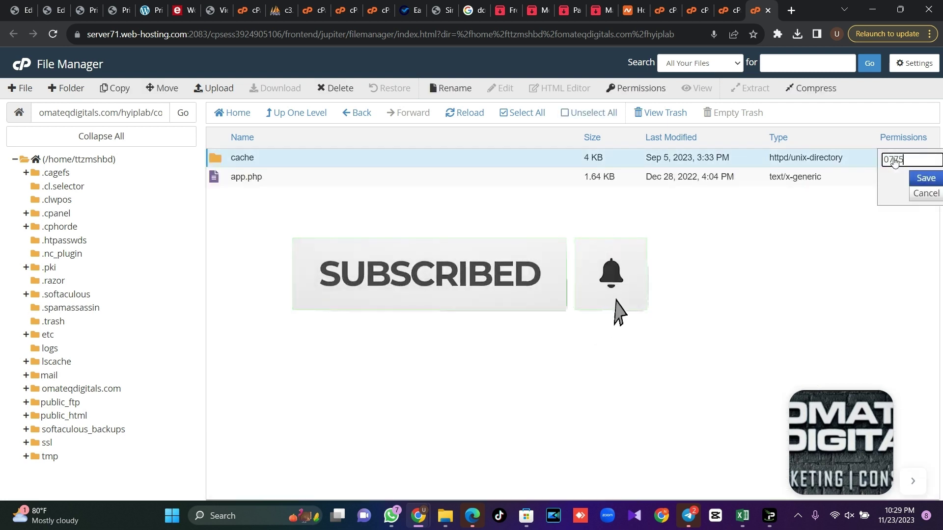
{"action": "key", "text": "Return"}
{"action": "left_click", "coordinate": [300, 115]}
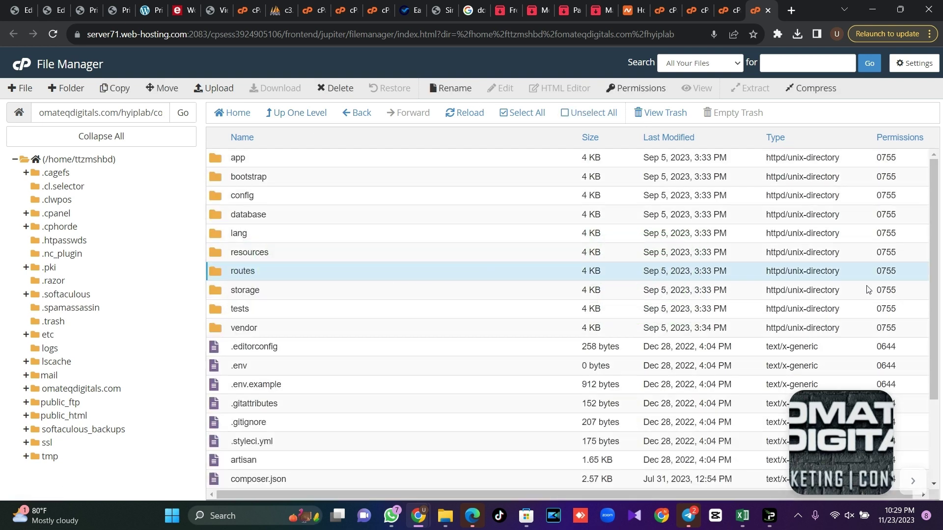
{"action": "left_click", "coordinate": [891, 290]}
{"action": "type", "text": "0"}
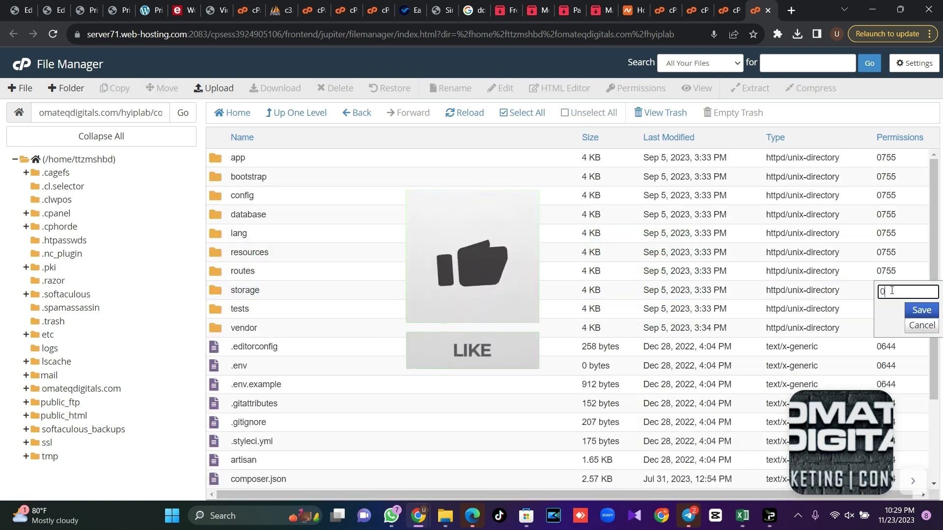
{"action": "type", "text": "775"}
{"action": "key", "text": "Return"}
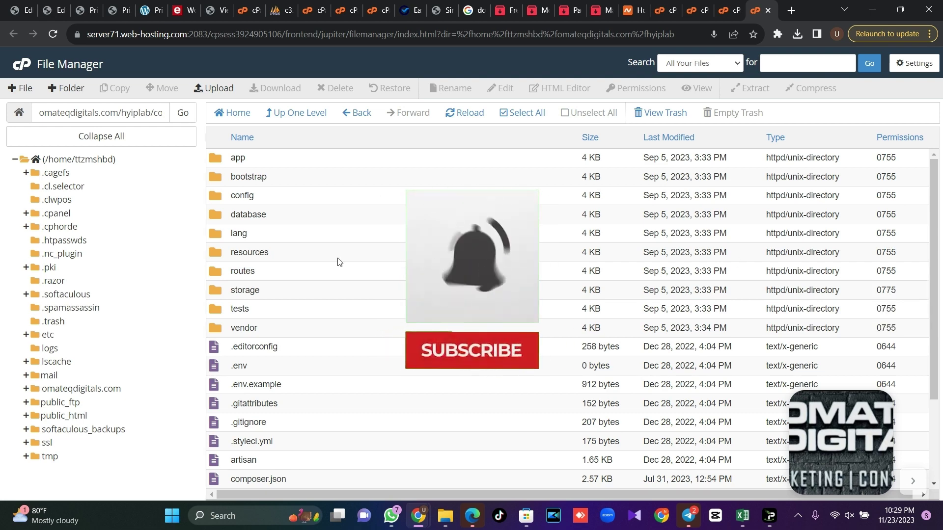
Inside storage, set app, framework and logs to 0775, leaving debugbar at 0755
{"action": "double_click", "coordinate": [288, 290]}
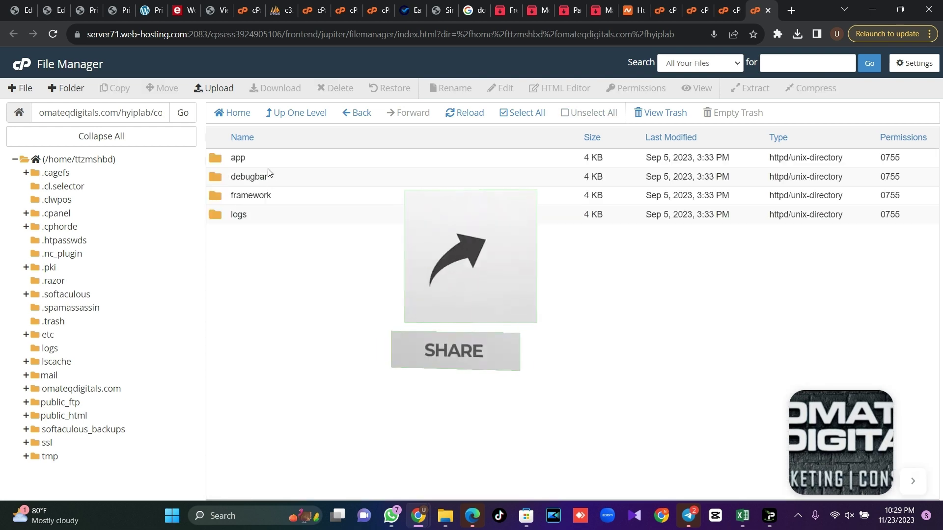
{"action": "left_click", "coordinate": [891, 158]}
{"action": "type", "text": "0"}
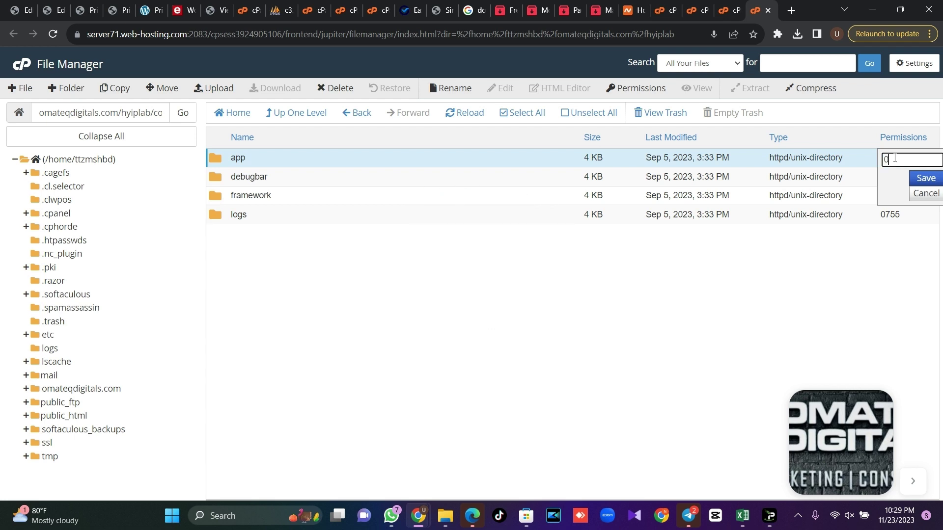
{"action": "type", "text": "775"}
{"action": "key", "text": "Return"}
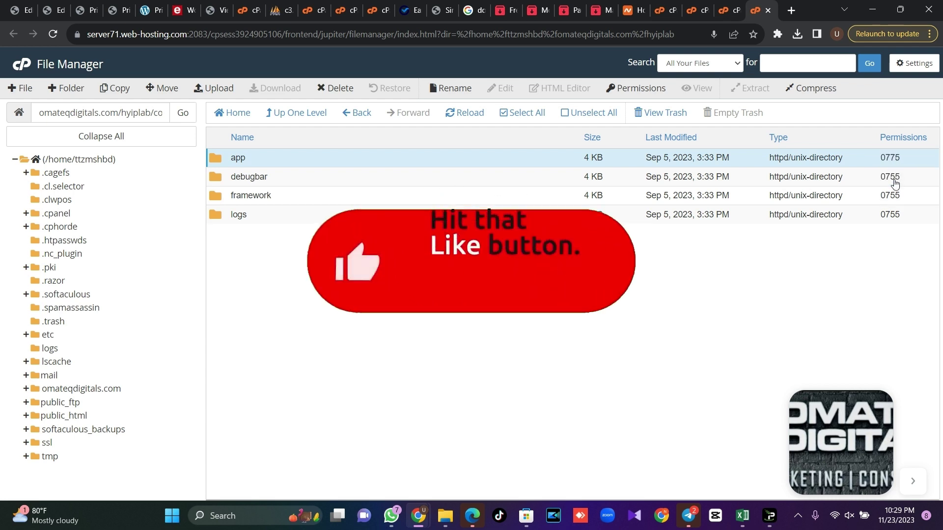
{"action": "left_click", "coordinate": [897, 196]}
{"action": "type", "text": "0775"}
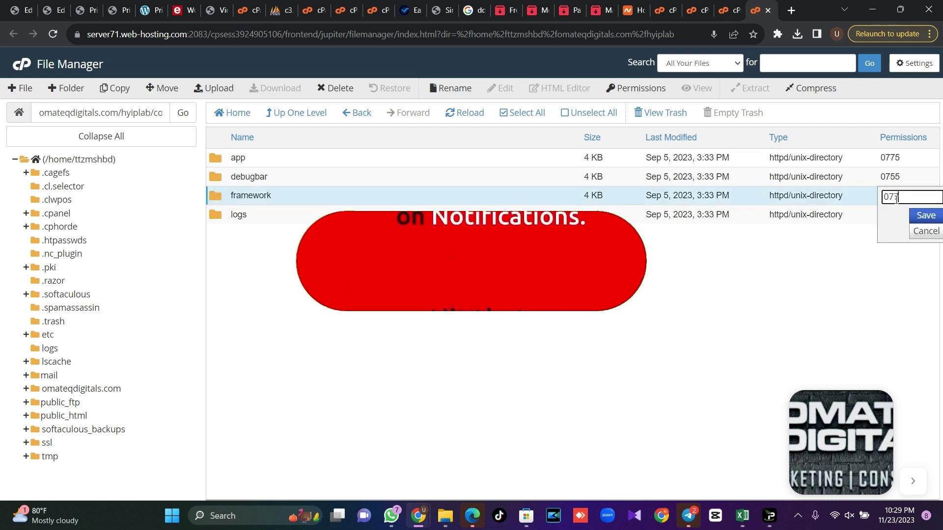
{"action": "key", "text": "Return"}
{"action": "left_click", "coordinate": [897, 214]}
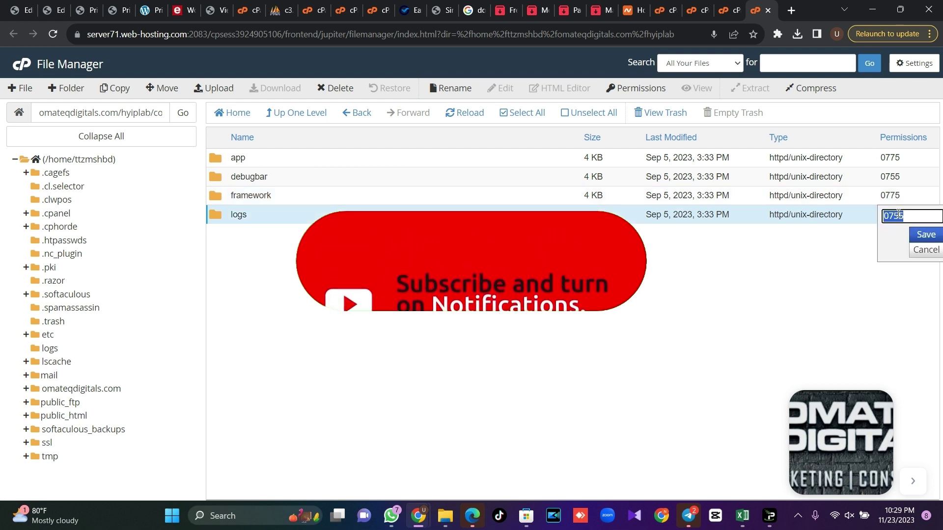
{"action": "type", "text": "0775"}
{"action": "key", "text": "Return"}
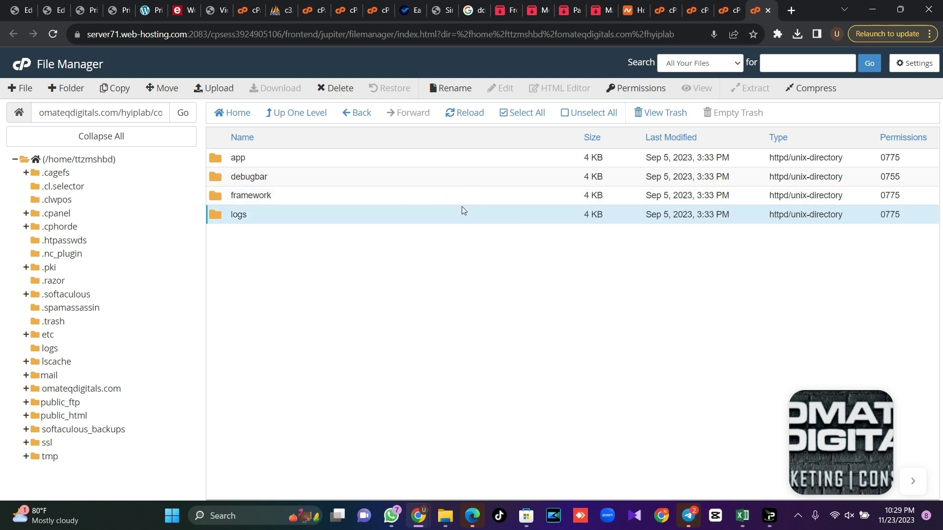
Load omateqdigitals.com/hyiplab/install in a new browser tab
{"action": "left_click", "coordinate": [791, 9]}
{"action": "type", "text": "oma"}
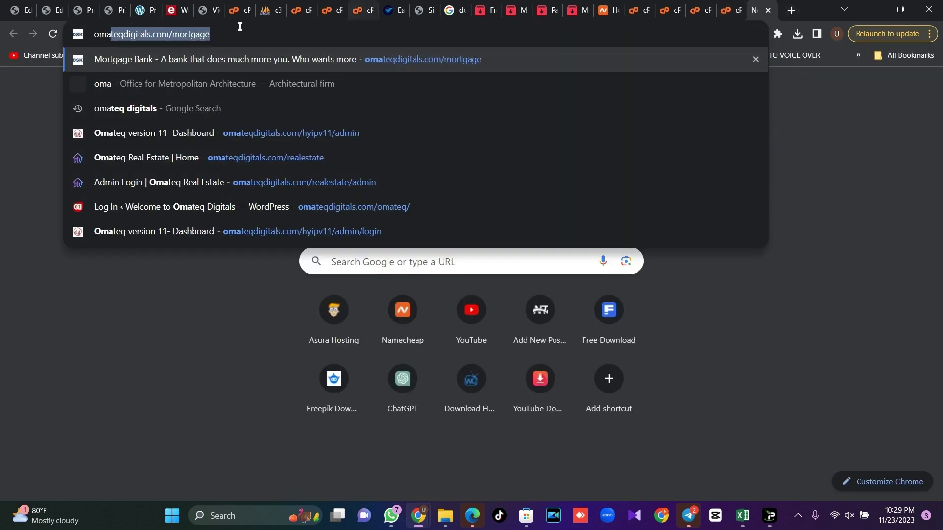
{"action": "left_click", "coordinate": [239, 35]}
{"action": "left_click_drag", "start_coordinate": [239, 34], "coordinate": [174, 37]}
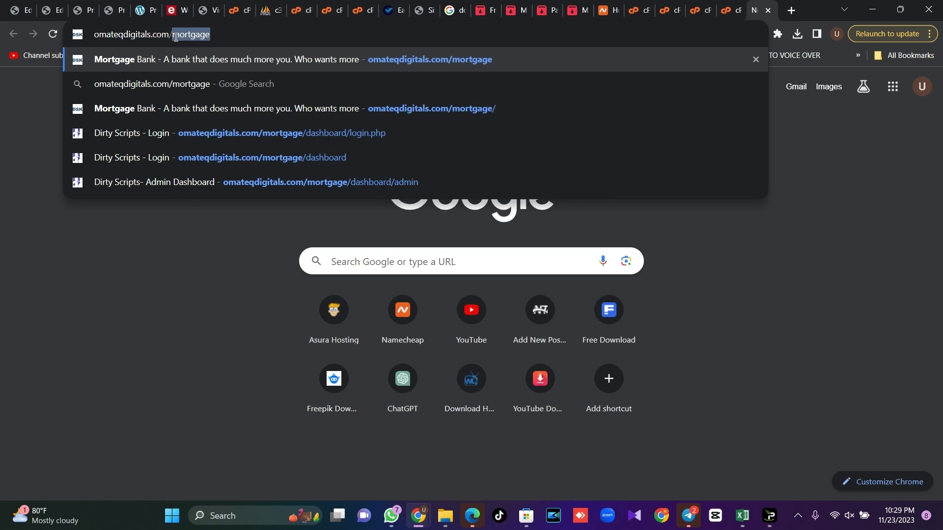
{"action": "type", "text": "hyip"}
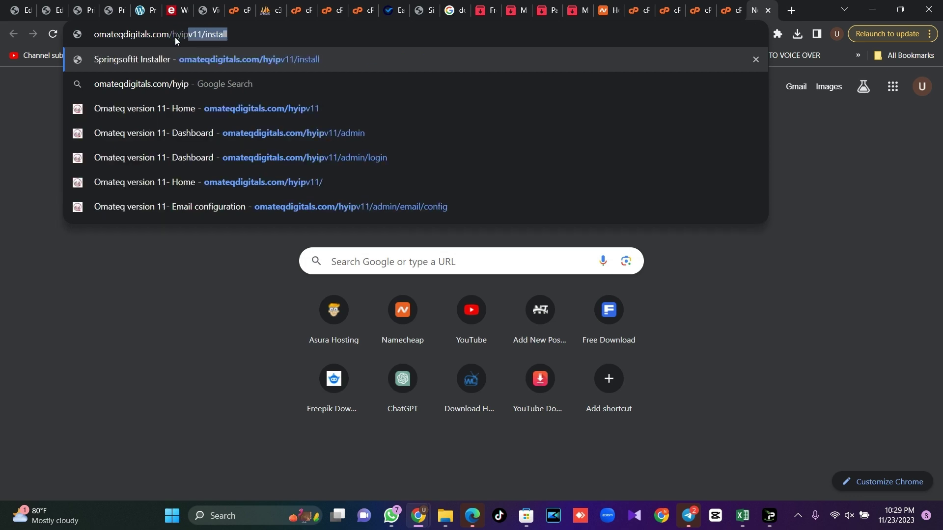
{"action": "type", "text": "l"}
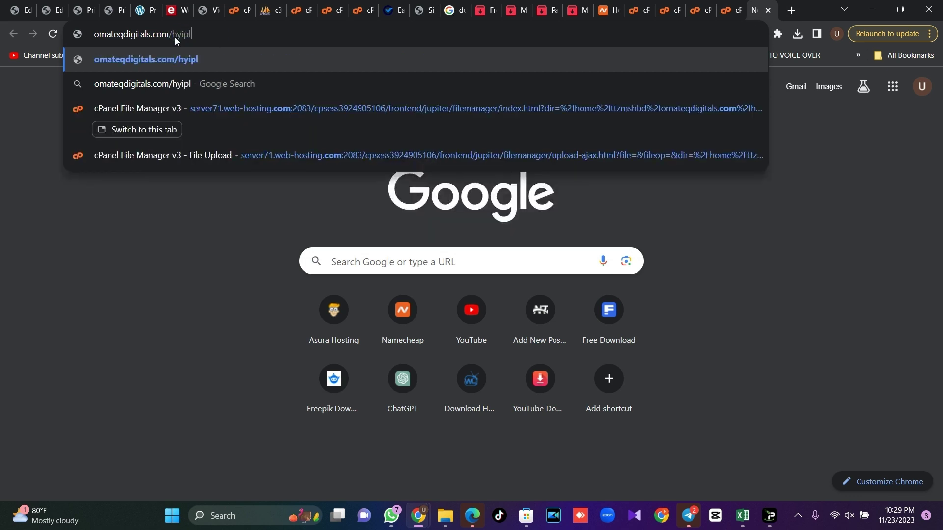
{"action": "type", "text": "ab/install"}
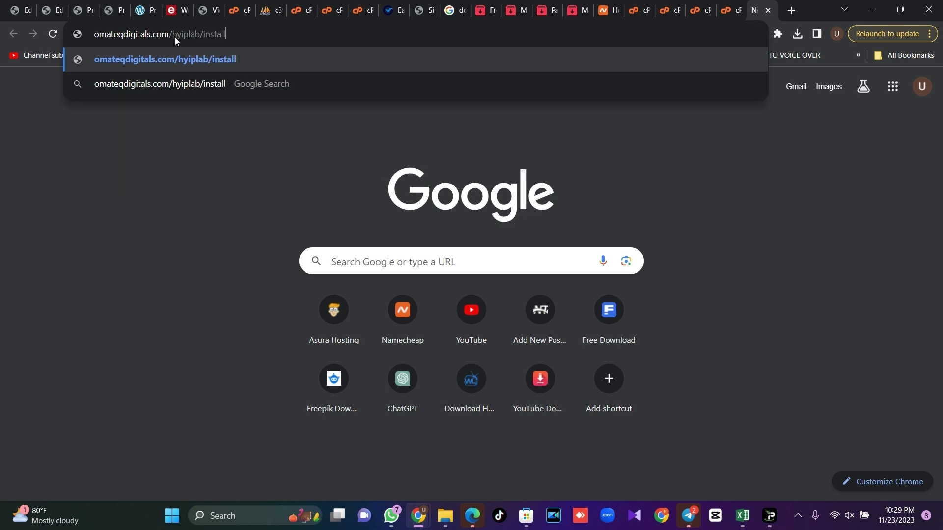
{"action": "key", "text": "Return"}
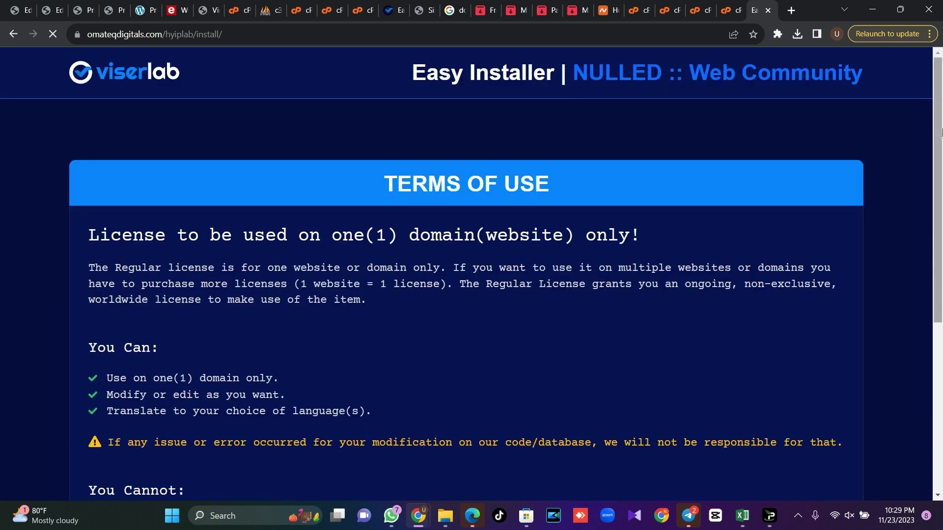
Accept the installer's terms and pass its requirements check to reach the database form
{"action": "scroll", "coordinate": [941, 217], "scroll_direction": "down", "scroll_amount": 3}
{"action": "scroll", "coordinate": [941, 216], "scroll_direction": "down", "scroll_amount": 3}
{"action": "left_click", "coordinate": [737, 374]}
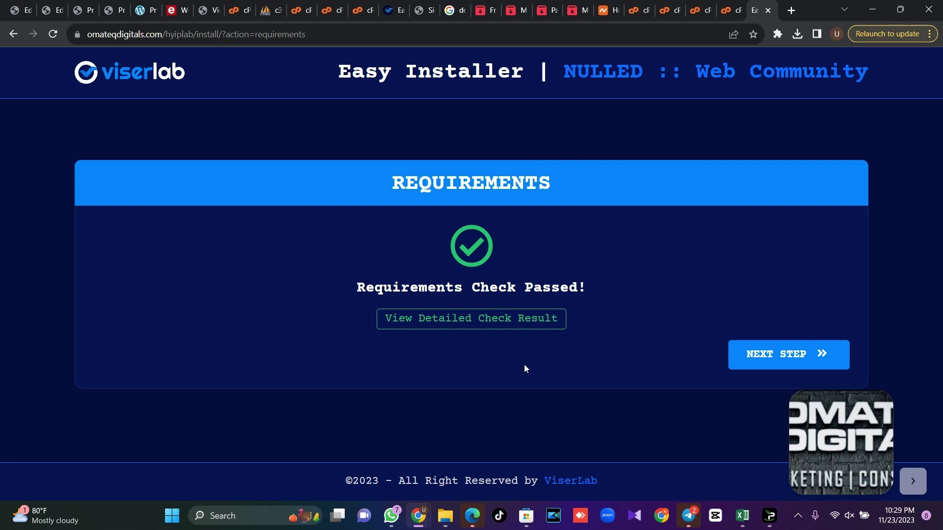
{"action": "left_click", "coordinate": [789, 354]}
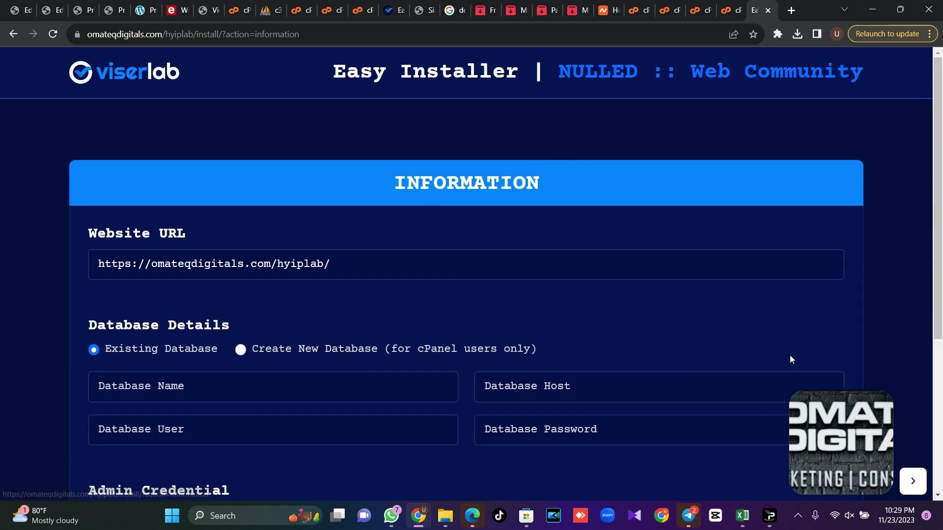
{"action": "left_click_drag", "start_coordinate": [942, 148], "coordinate": [941, 246]}
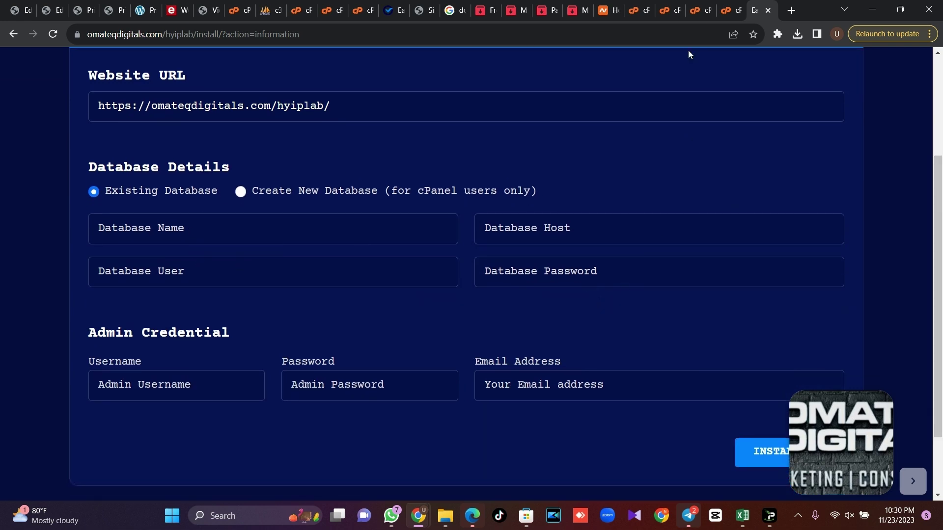
{"action": "left_click", "coordinate": [638, 5]}
Create a MySQL database named hyiplab with cPanel's MySQL Database Wizard
{"action": "scroll", "coordinate": [896, 146], "scroll_direction": "up", "scroll_amount": 5}
{"action": "left_click", "coordinate": [667, 67]}
{"action": "type", "text": "data"}
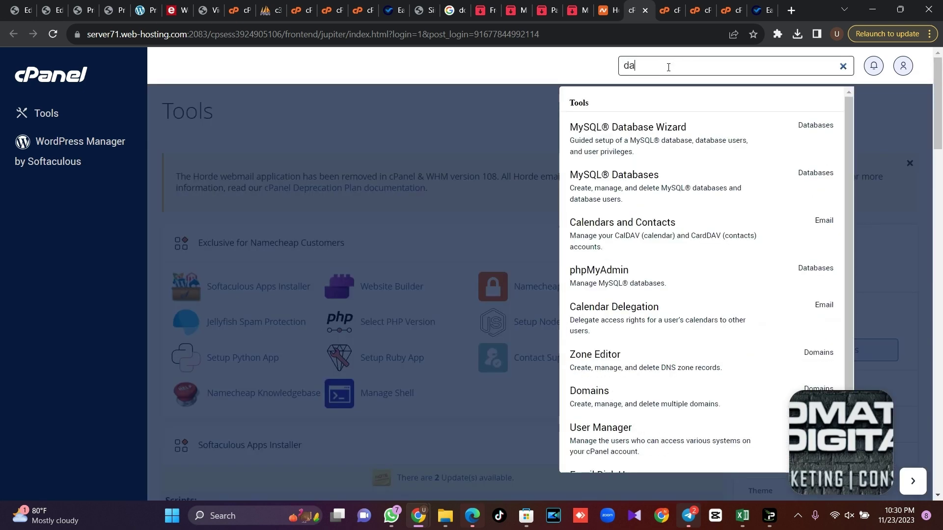
{"action": "left_click", "coordinate": [663, 147]}
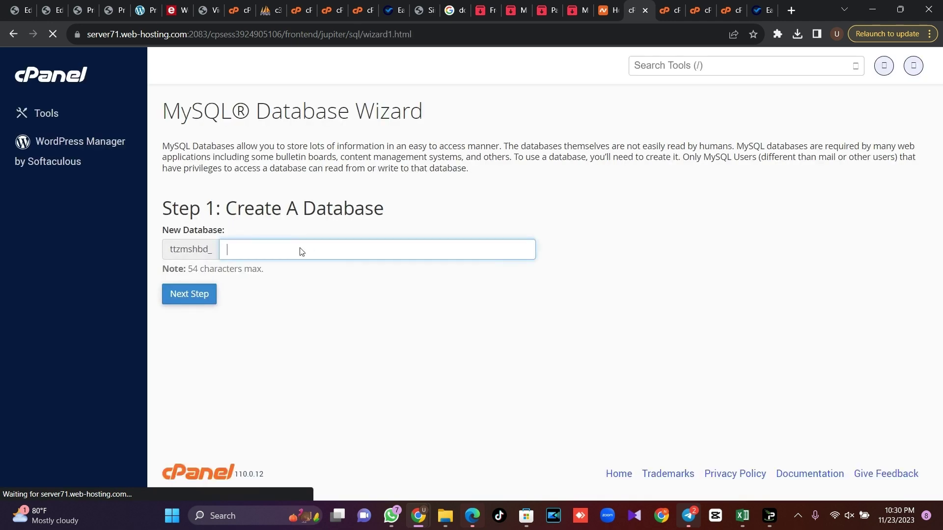
{"action": "type", "text": "hyiplab"}
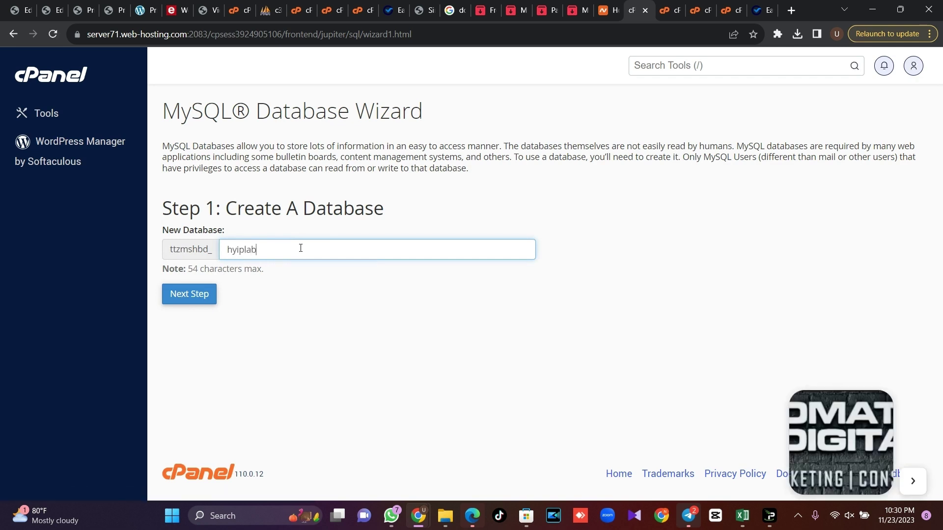
{"action": "left_click", "coordinate": [195, 296]}
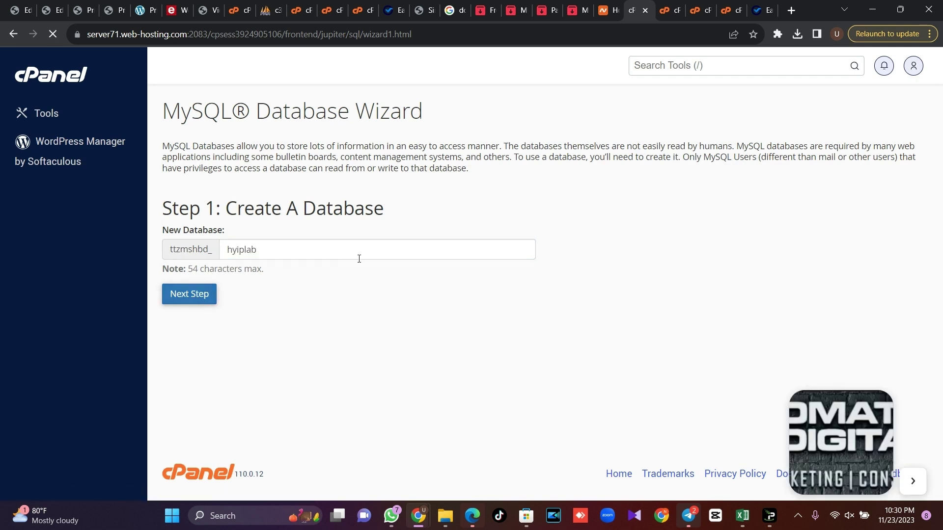
Create the database user hyiplab with a generated strong password, copying the password
{"action": "left_click", "coordinate": [298, 229]}
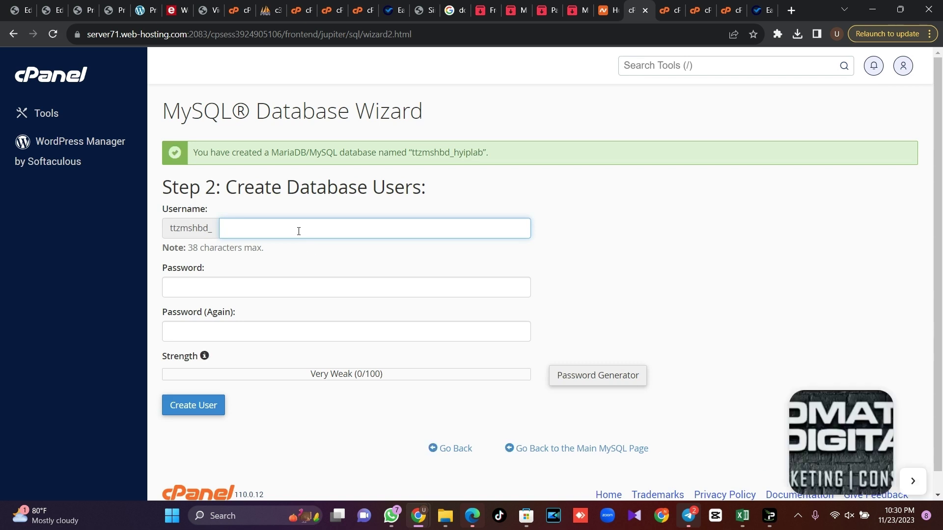
{"action": "type", "text": "hyip"}
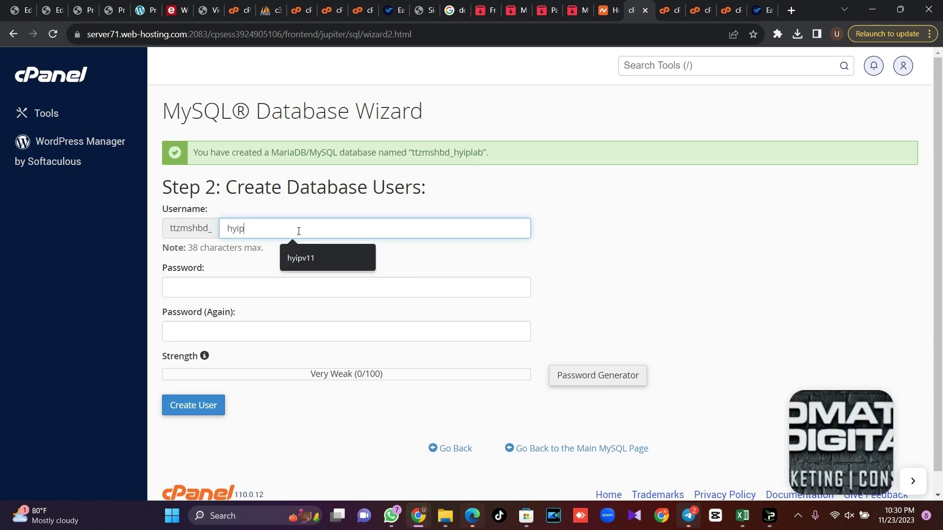
{"action": "type", "text": "lab"}
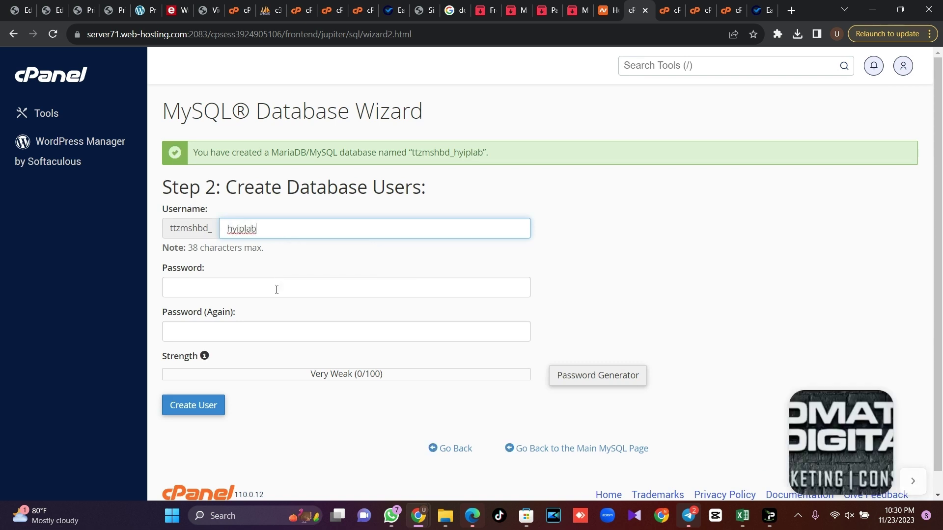
{"action": "left_click", "coordinate": [276, 288]}
{"action": "left_click", "coordinate": [585, 375]}
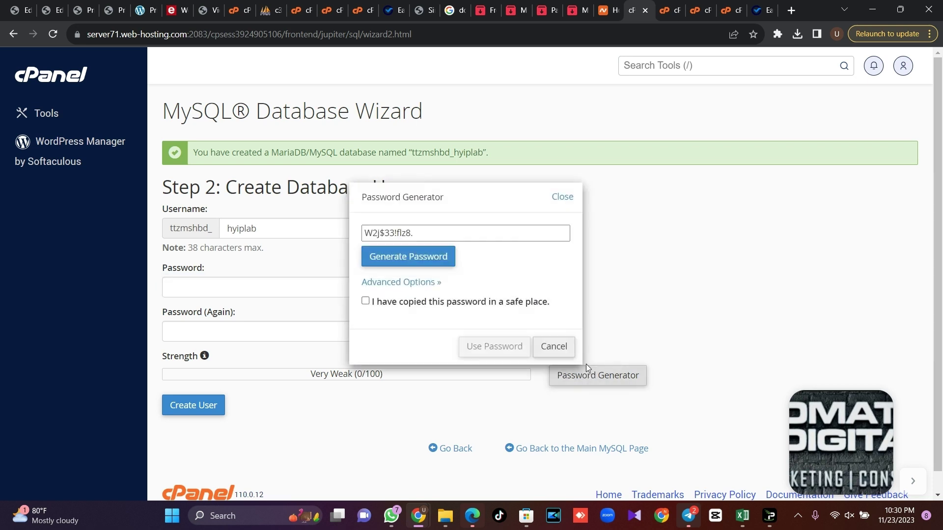
{"action": "left_click", "coordinate": [443, 226]}
{"action": "key", "text": "ctrl+c"}
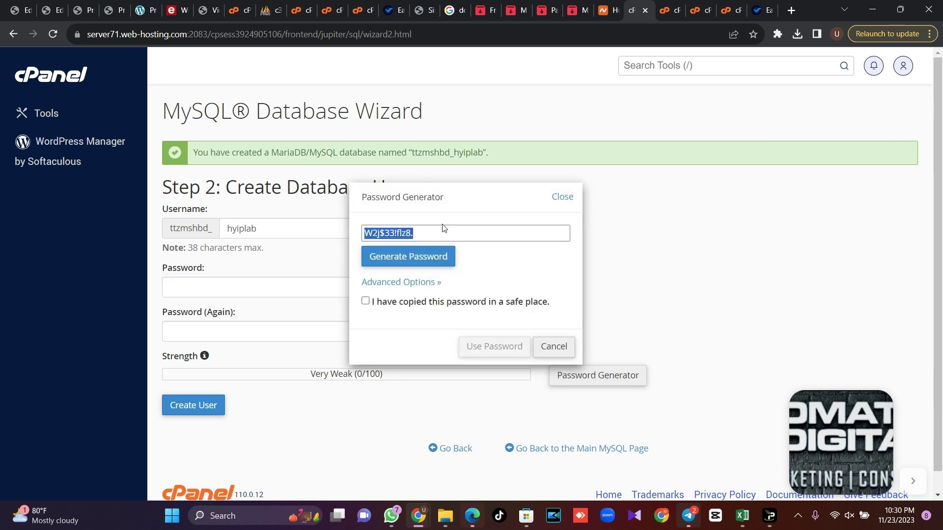
{"action": "left_click", "coordinate": [414, 302]}
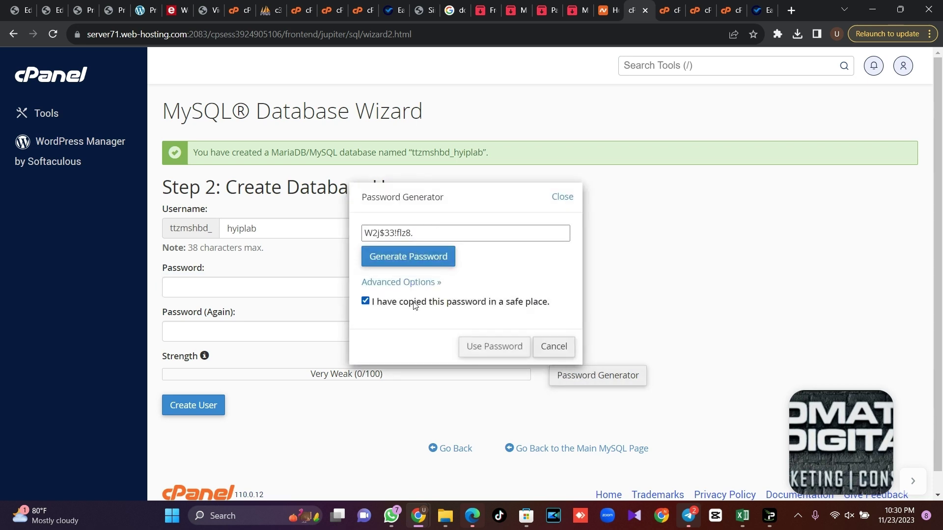
{"action": "left_click", "coordinate": [471, 346]}
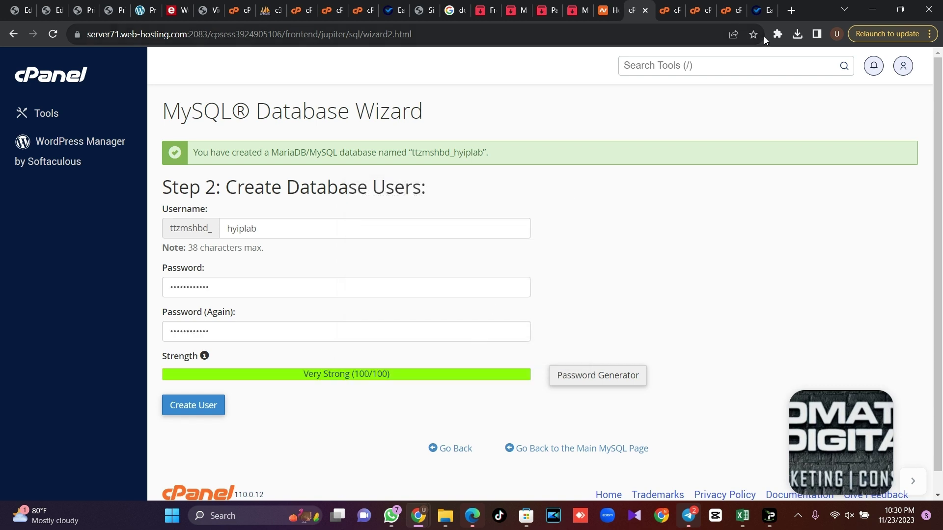
Paste the generated password into the installer's Database Password field
{"action": "left_click", "coordinate": [763, 5]}
{"action": "left_click", "coordinate": [645, 265]}
{"action": "key", "text": "ctrl+v"}
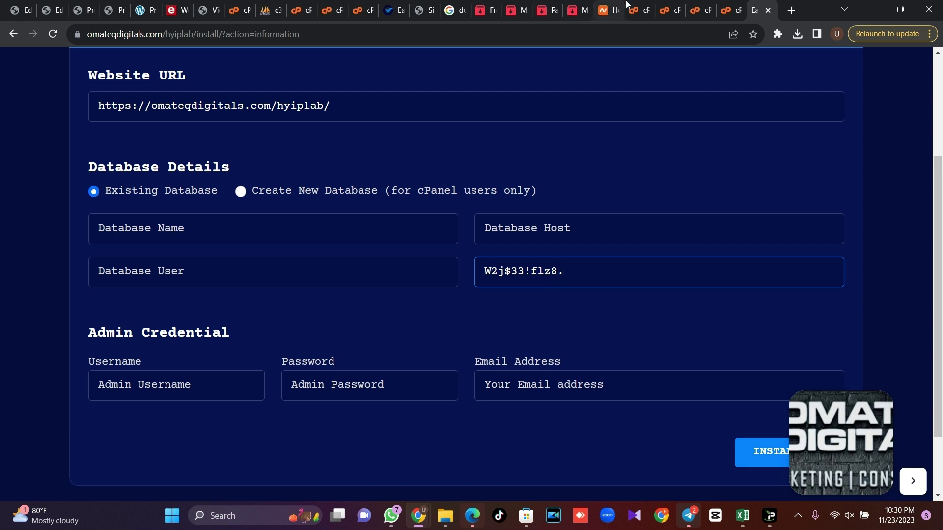
Grant the hyiplab user ALL PRIVILEGES on the hyiplab database
{"action": "left_click", "coordinate": [636, 4]}
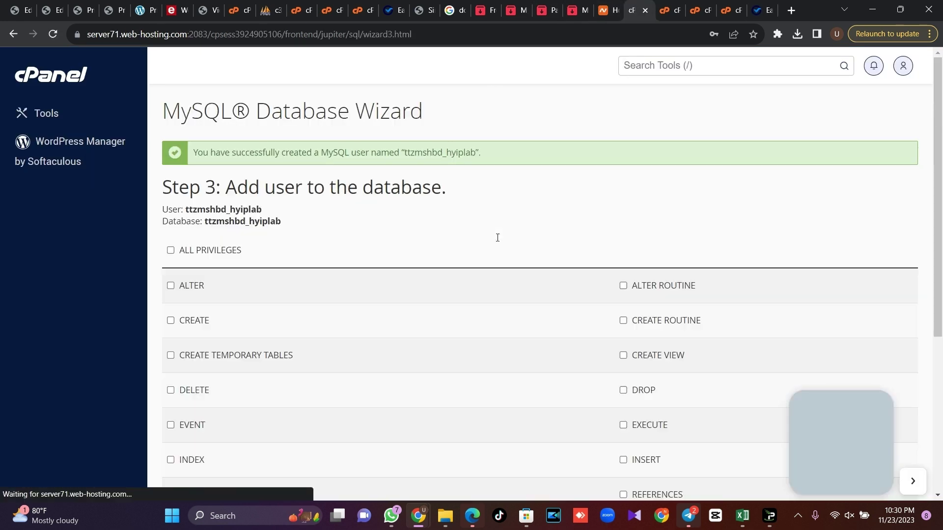
{"action": "left_click", "coordinate": [232, 252]}
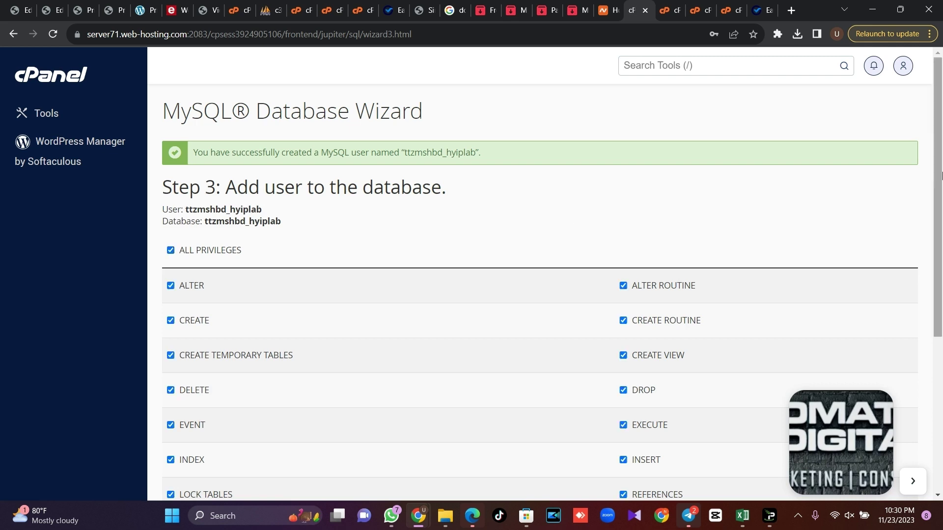
{"action": "scroll", "coordinate": [260, 337], "scroll_direction": "down", "scroll_amount": 5}
{"action": "left_click", "coordinate": [206, 393]}
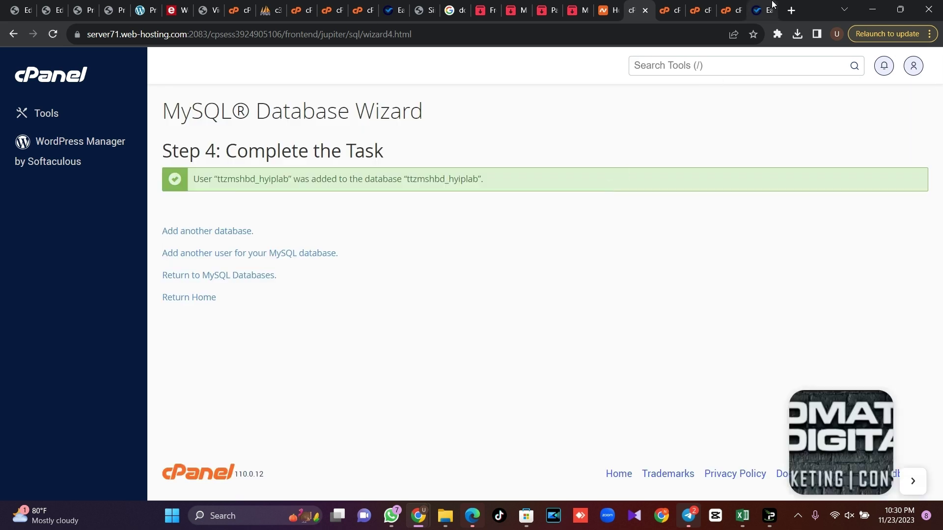
{"action": "left_click", "coordinate": [772, 5]}
Fill in ttzmshbd_hyiplab as database name and user, with localhost as host
{"action": "left_click", "coordinate": [635, 10]}
{"action": "left_click_drag", "start_coordinate": [479, 181], "coordinate": [407, 183]}
{"action": "key", "text": "ctrl+c"}
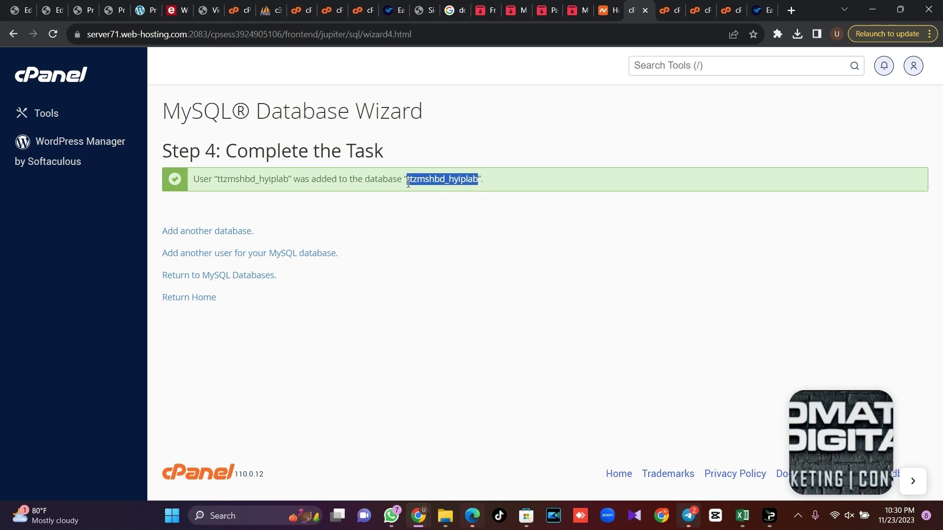
{"action": "left_click", "coordinate": [762, 10]}
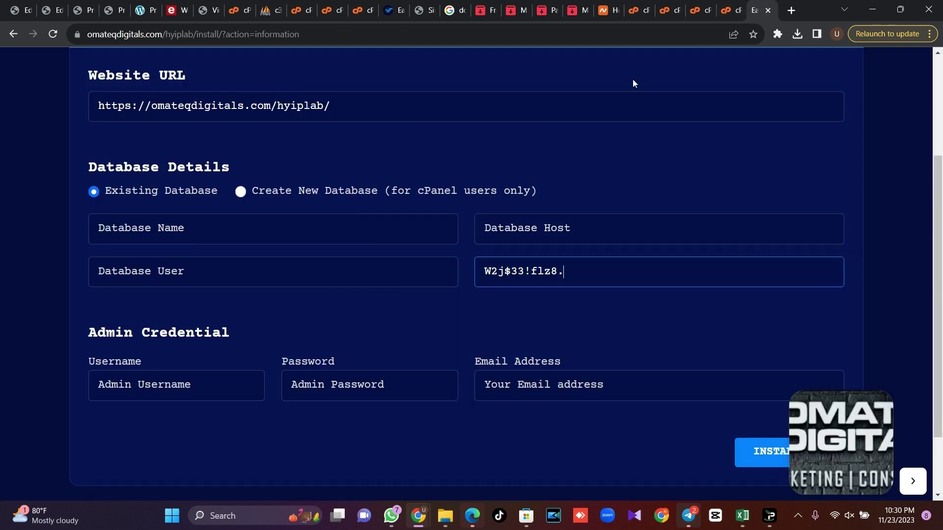
{"action": "left_click", "coordinate": [212, 224]}
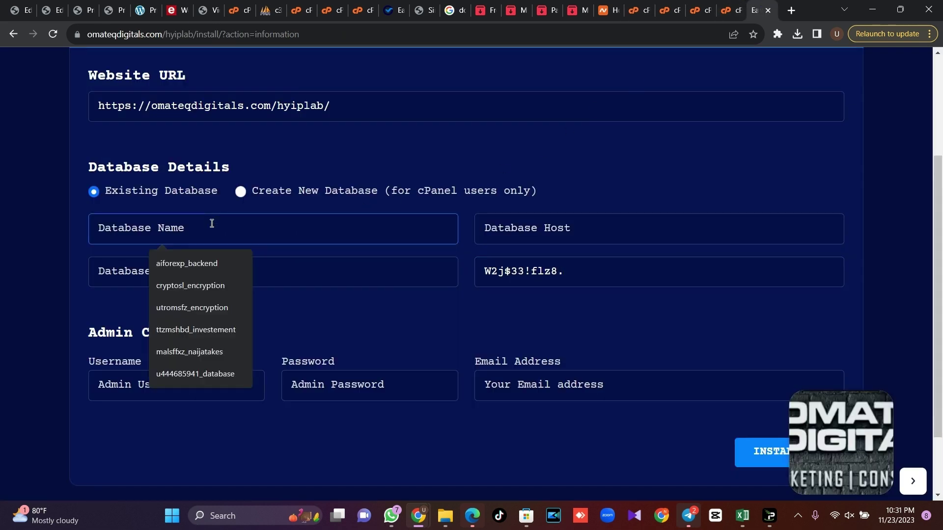
{"action": "key", "text": "ctrl+v"}
{"action": "left_click", "coordinate": [219, 264]}
{"action": "key", "text": "ctrl+v"}
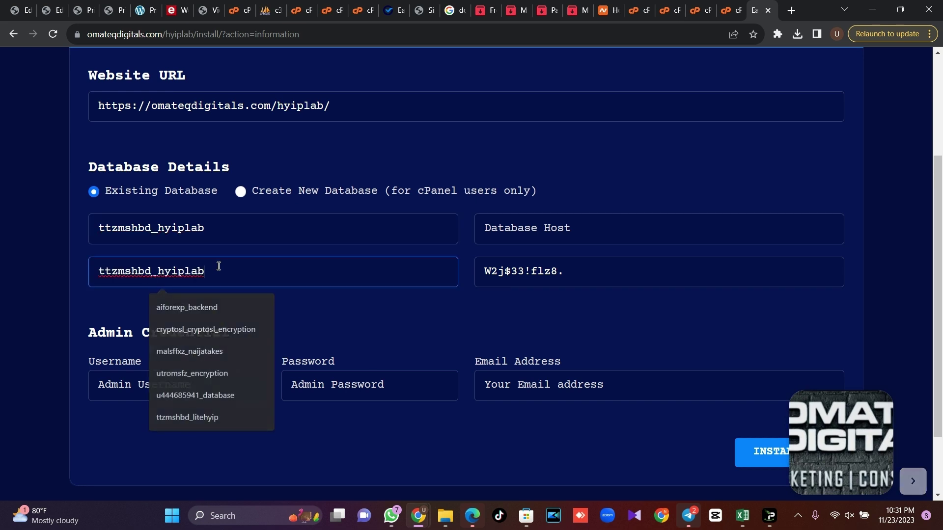
{"action": "left_click", "coordinate": [573, 231]}
{"action": "left_click", "coordinate": [572, 258]}
{"action": "scroll", "coordinate": [876, 231], "scroll_direction": "down", "scroll_amount": 2}
Enter the admin username, password and contact e-mail, then run INSTALL NOW
{"action": "left_click", "coordinate": [226, 299]}
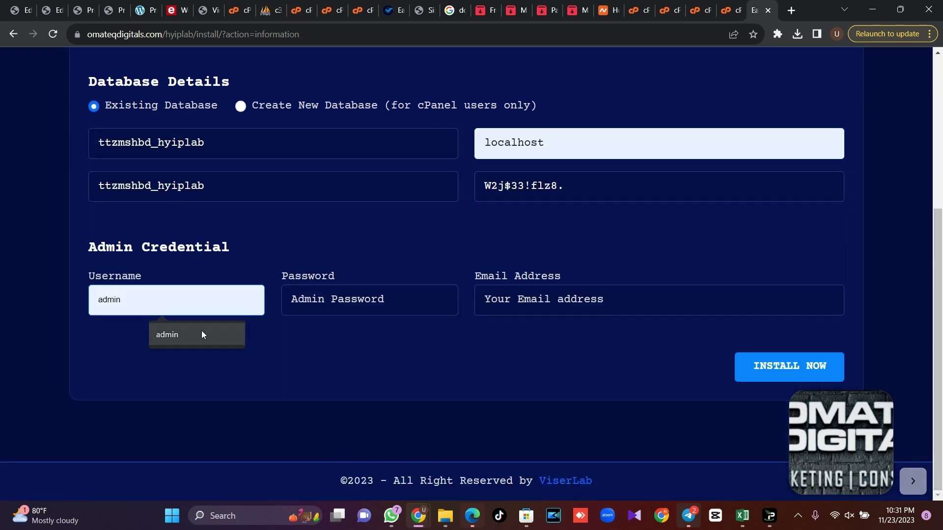
{"action": "left_click", "coordinate": [202, 332]}
{"action": "left_click", "coordinate": [376, 290]}
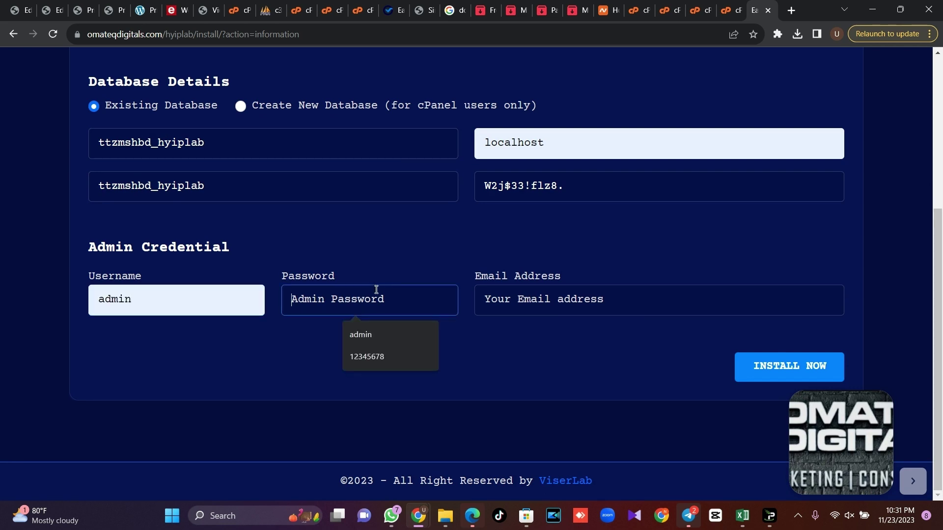
{"action": "type", "text": "1"}
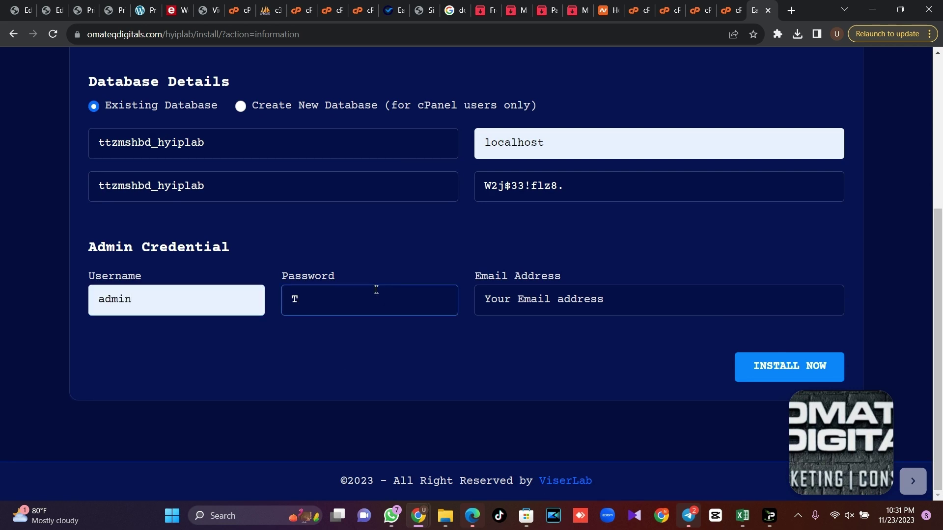
{"action": "key", "text": "BackSpace"}
{"action": "type", "text": "admin"}
{"action": "left_click", "coordinate": [585, 312]}
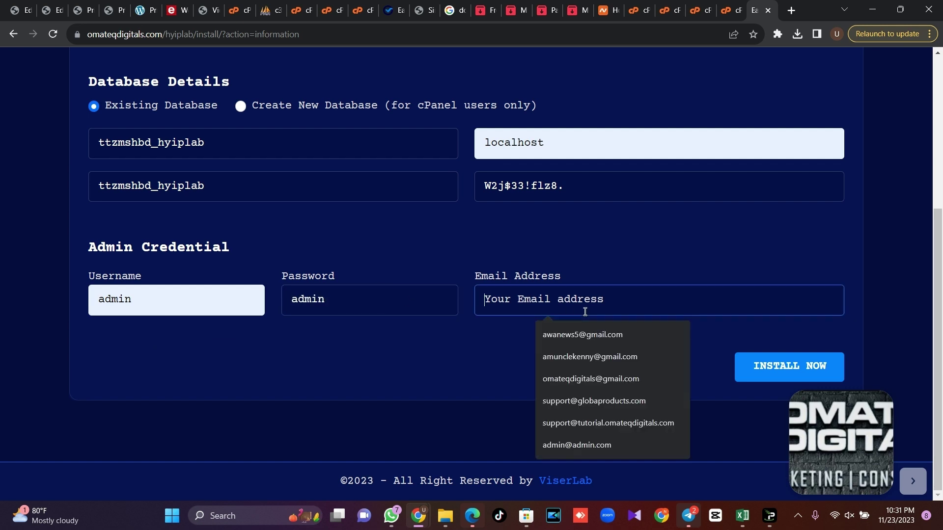
{"action": "type", "text": "info"}
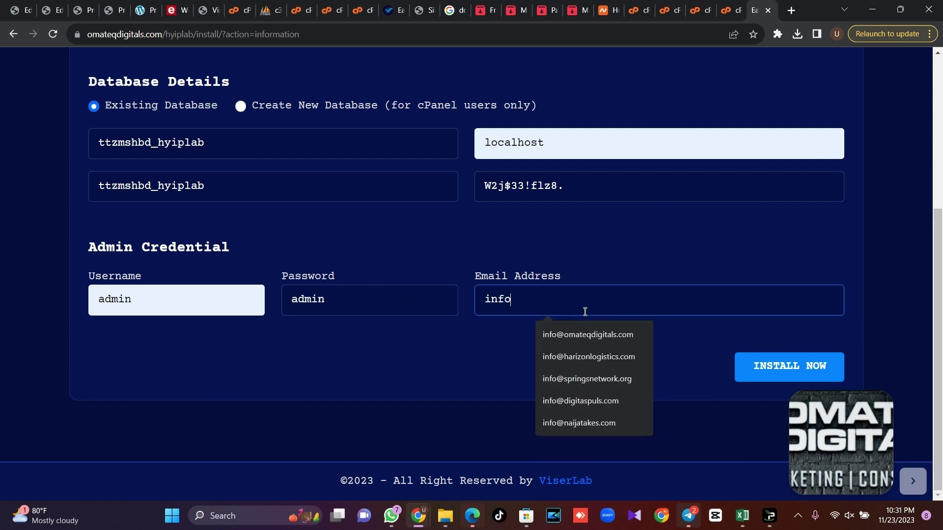
{"action": "left_click", "coordinate": [598, 336]}
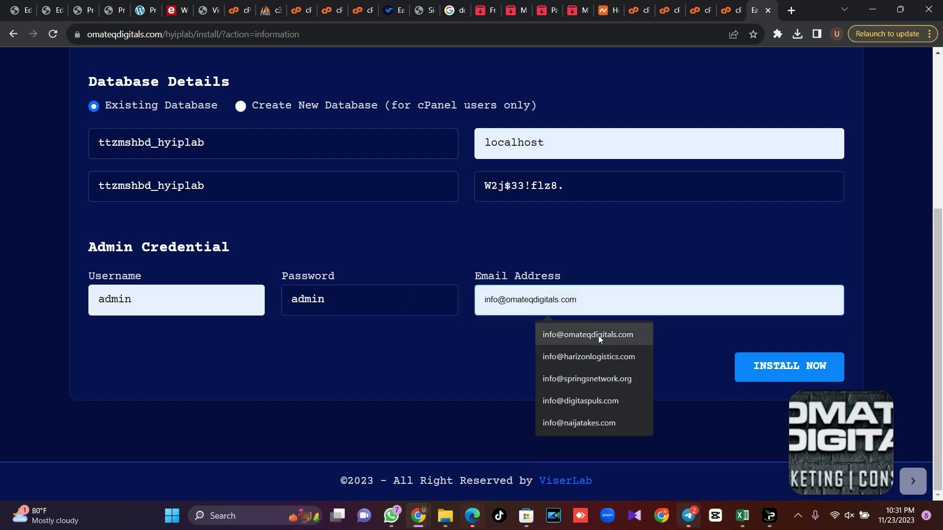
{"action": "left_click", "coordinate": [772, 373]}
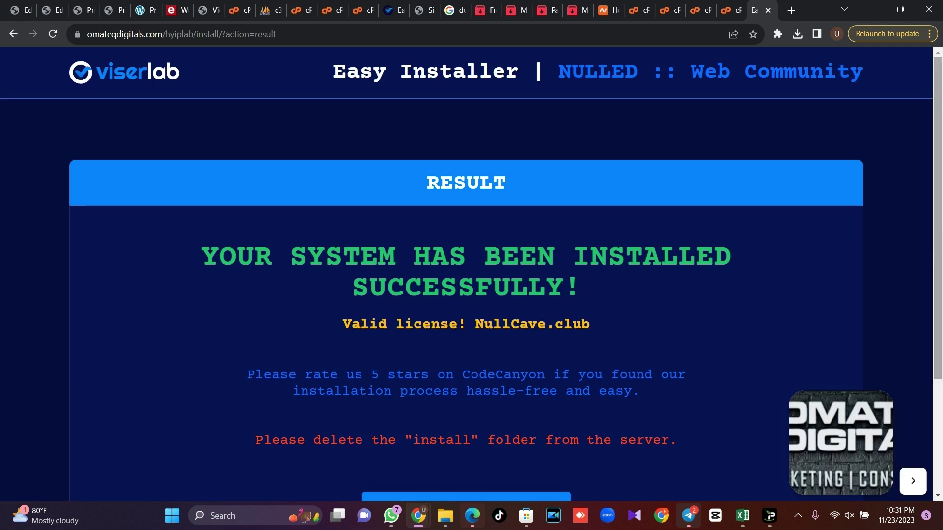
Scroll down the installer's RESULT page toward GO TO WEBSITE AND ACTIVATE
{"action": "scroll", "coordinate": [319, 304], "scroll_direction": "down", "scroll_amount": 2}
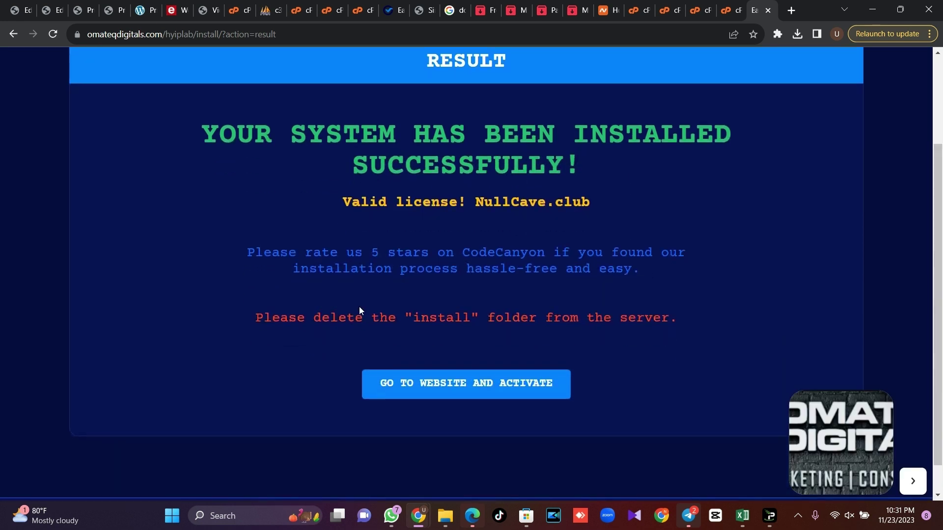
{"action": "scroll", "coordinate": [613, 296], "scroll_direction": "down", "scroll_amount": 1}
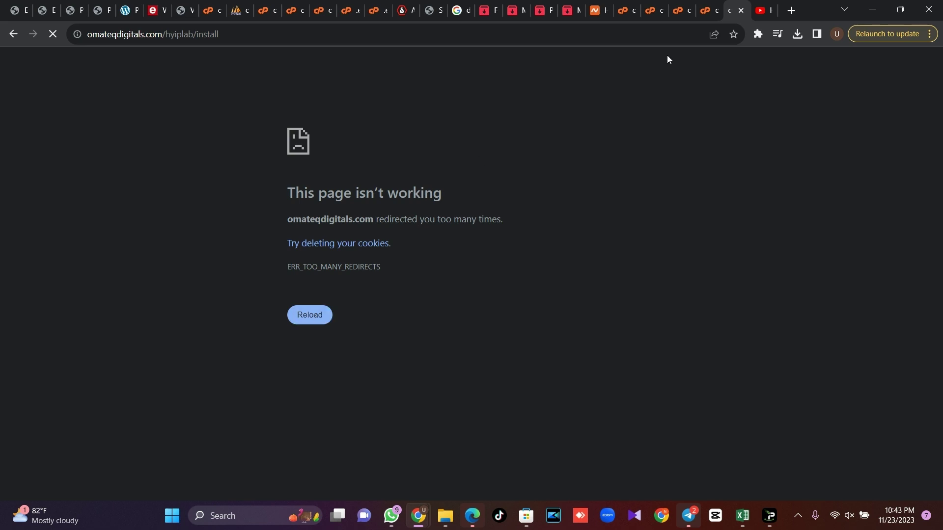
Open hyiplab/core/.env in the File Manager editor and select all its settings
{"action": "left_click", "coordinate": [687, 9]}
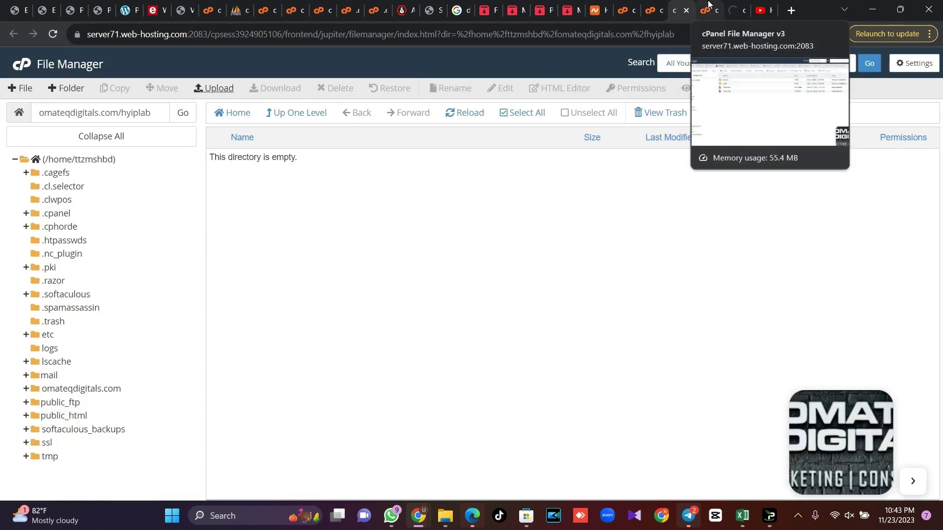
{"action": "left_click", "coordinate": [708, 5]}
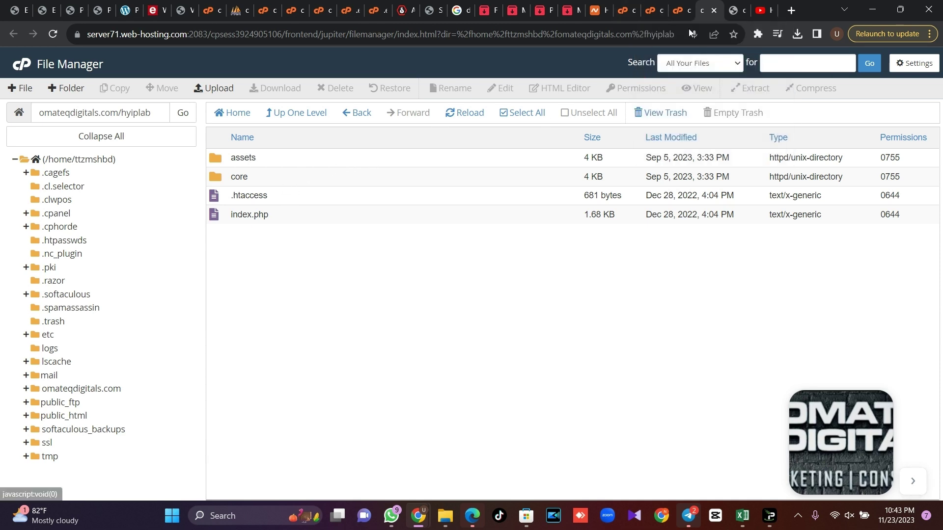
{"action": "left_click", "coordinate": [731, 5]}
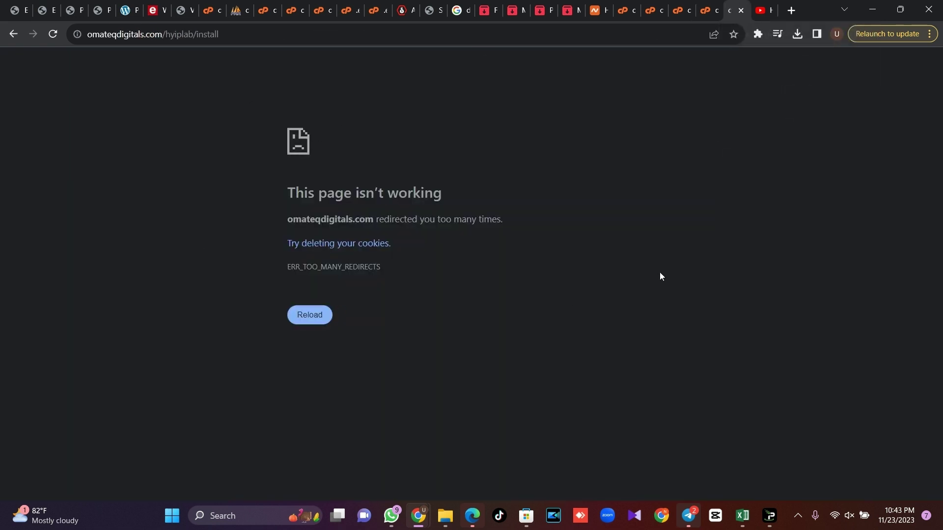
{"action": "left_click", "coordinate": [707, 11]}
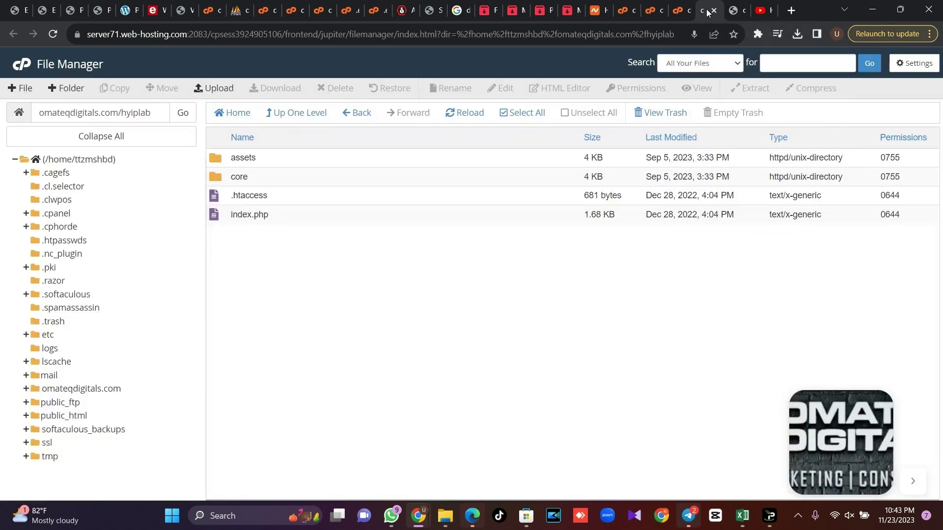
{"action": "double_click", "coordinate": [290, 182]}
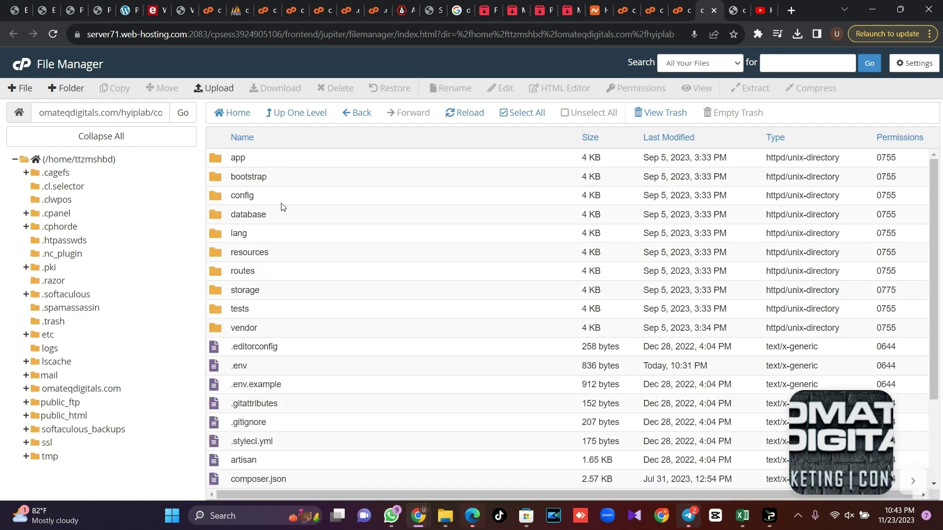
{"action": "left_click", "coordinate": [269, 365]}
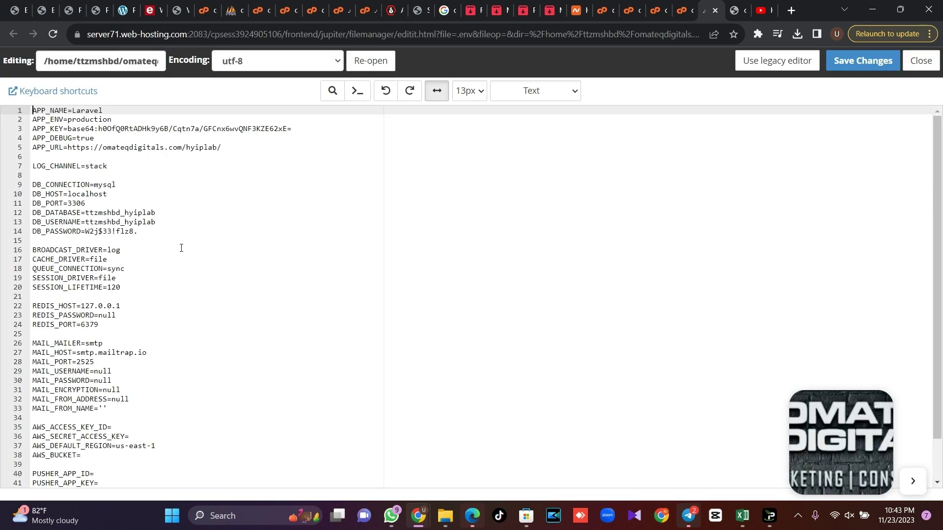
{"action": "left_click", "coordinate": [153, 248]}
{"action": "key", "text": "ctrl+a"}
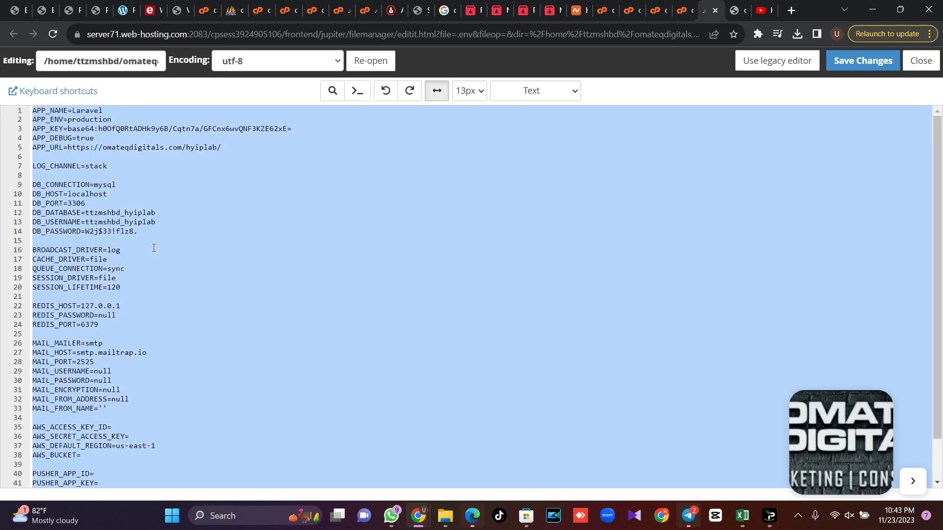
Browse from core into the vendor/psr/log folder
{"action": "left_click", "coordinate": [684, 10]}
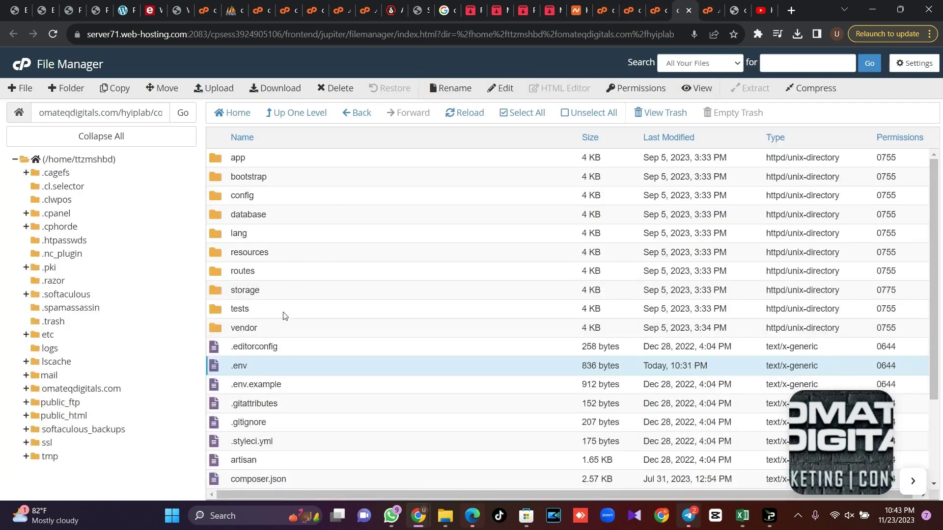
{"action": "left_click", "coordinate": [266, 332]}
{"action": "double_click", "coordinate": [265, 332]}
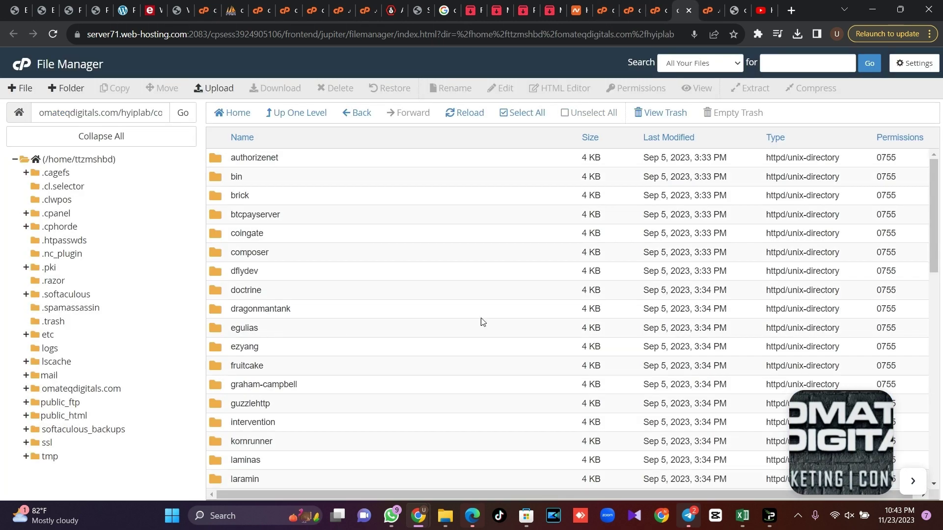
{"action": "scroll", "coordinate": [941, 211], "scroll_direction": "down", "scroll_amount": 5}
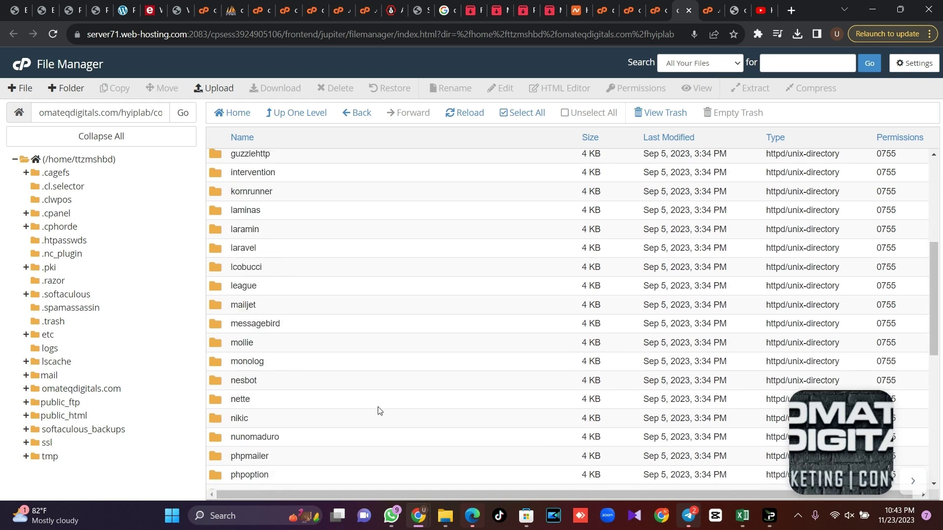
{"action": "scroll", "coordinate": [923, 281], "scroll_direction": "down", "scroll_amount": 3}
{"action": "double_click", "coordinate": [284, 332]}
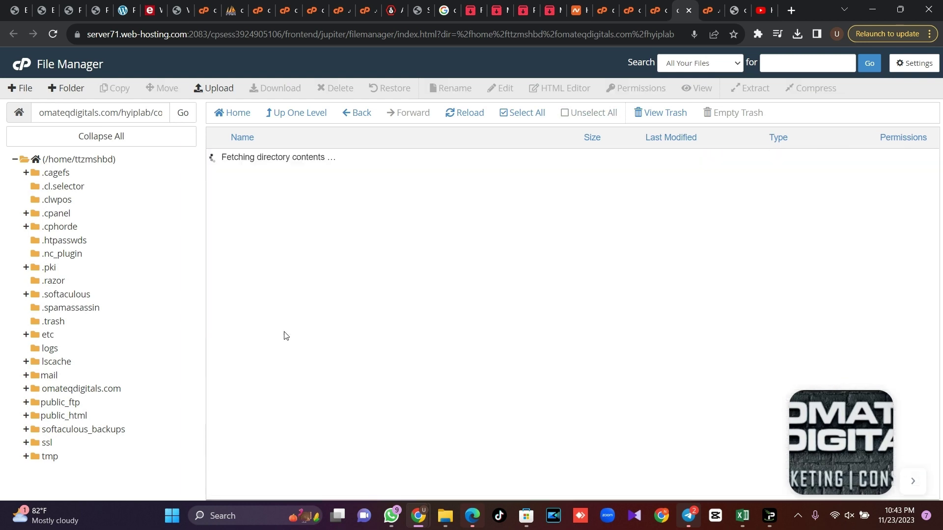
{"action": "double_click", "coordinate": [255, 279]}
Open the log folder's empty .env and save it with the copied settings
{"action": "left_click", "coordinate": [251, 199]}
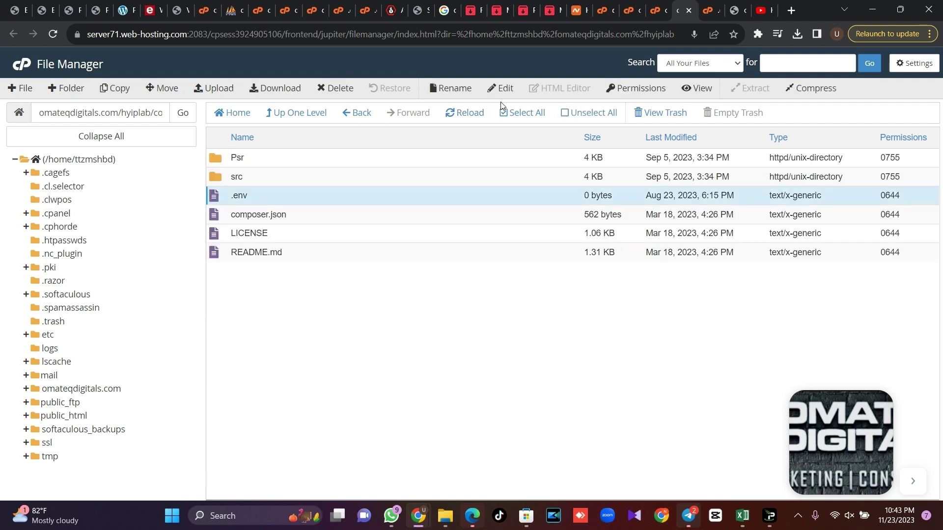
{"action": "left_click", "coordinate": [505, 88]}
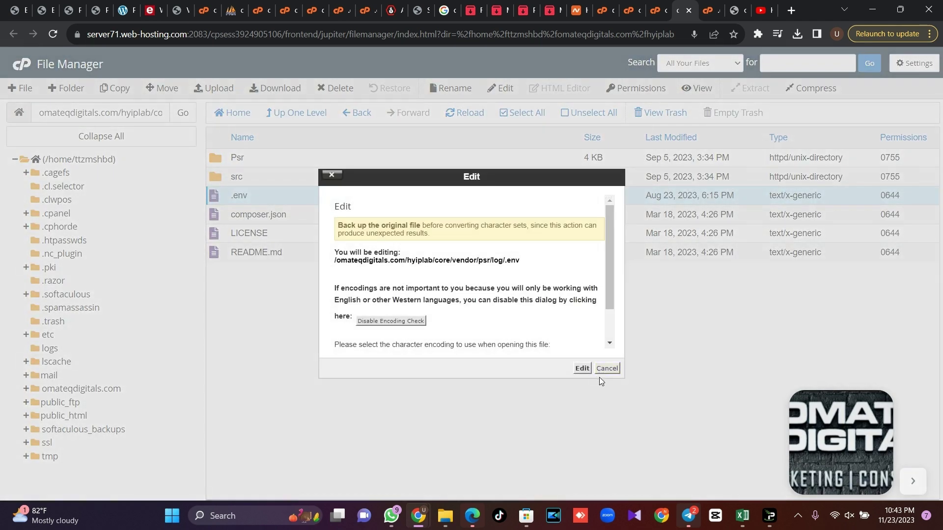
{"action": "left_click", "coordinate": [582, 369]}
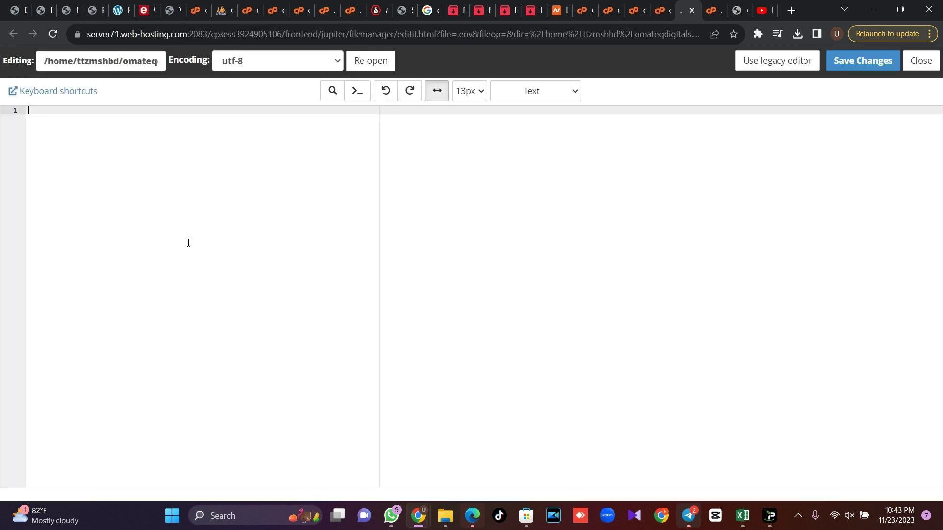
{"action": "left_click", "coordinate": [860, 61]}
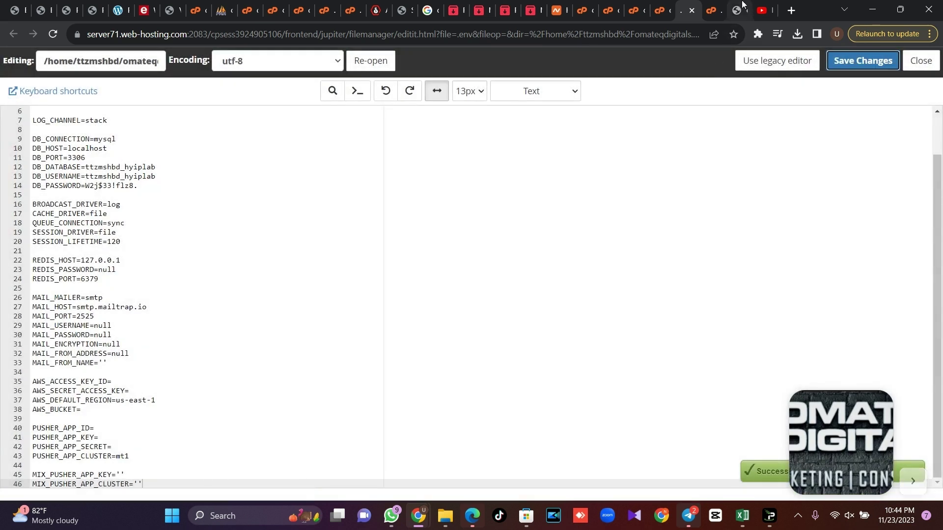
{"action": "left_click", "coordinate": [740, 7]}
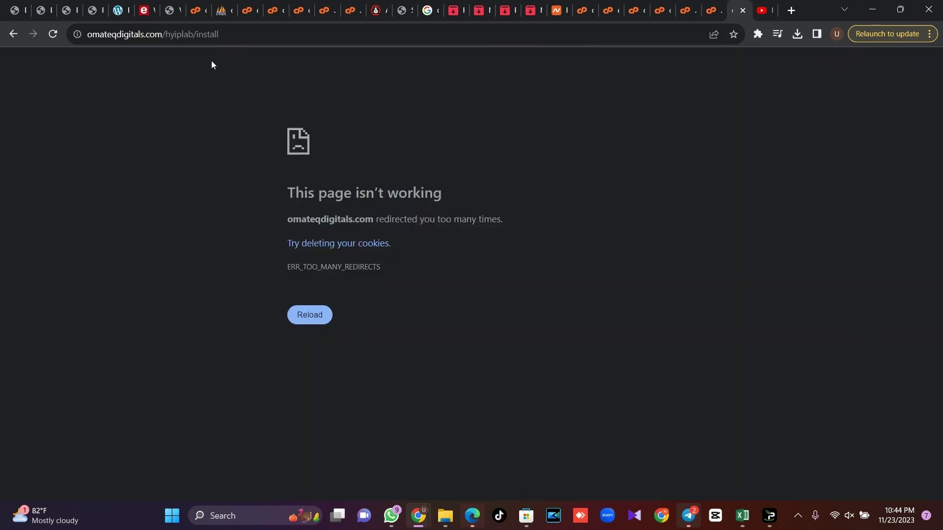
Strip 'install' from the address to load the HYIPLAB home page at omateqdigitals.com/hyiplab/
{"action": "left_click", "coordinate": [245, 30]}
{"action": "left_click_drag", "start_coordinate": [218, 30], "coordinate": [198, 30]}
{"action": "key", "text": "BackSpace"}
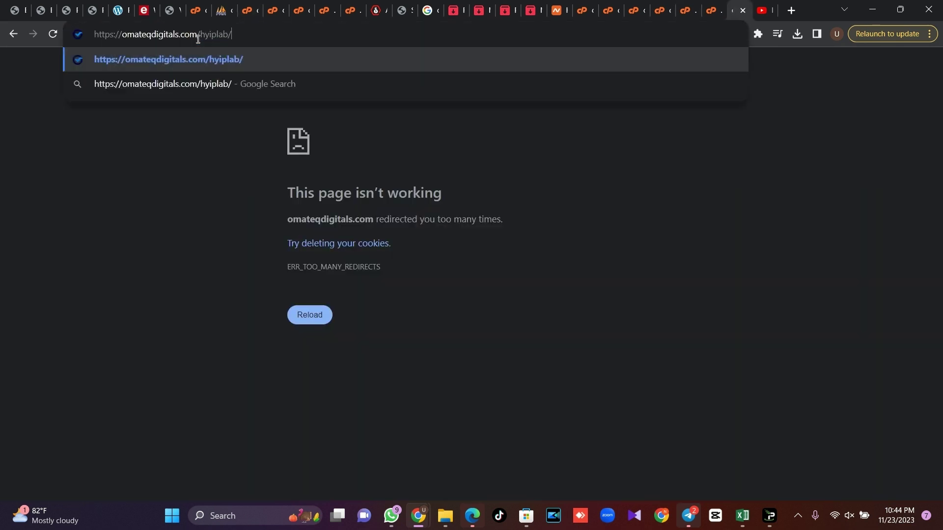
{"action": "key", "text": "Return"}
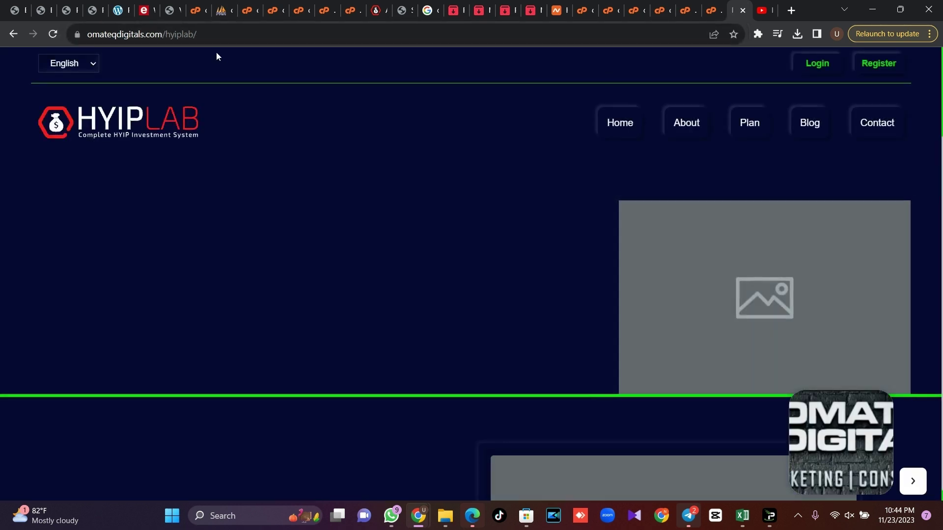
Append 'admin' to the site address to reach the HYIPLAB admin login page
{"action": "left_click", "coordinate": [256, 31]}
{"action": "key", "text": "ctrl+c"}
{"action": "left_click", "coordinate": [279, 32]}
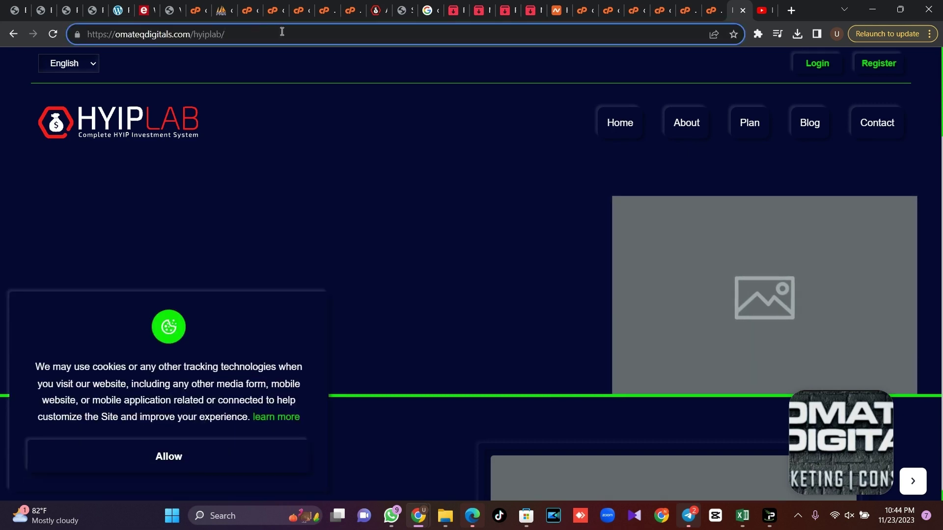
{"action": "type", "text": "admin"}
{"action": "key", "text": "Return"}
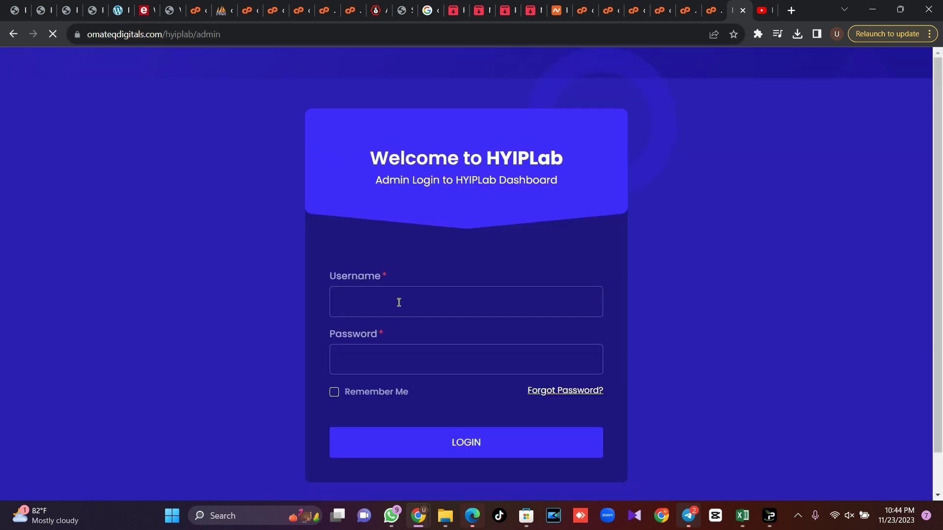
Sign in with the admin username and password, dismiss the password warning, and go to Manage Templates
{"action": "left_click", "coordinate": [399, 302]}
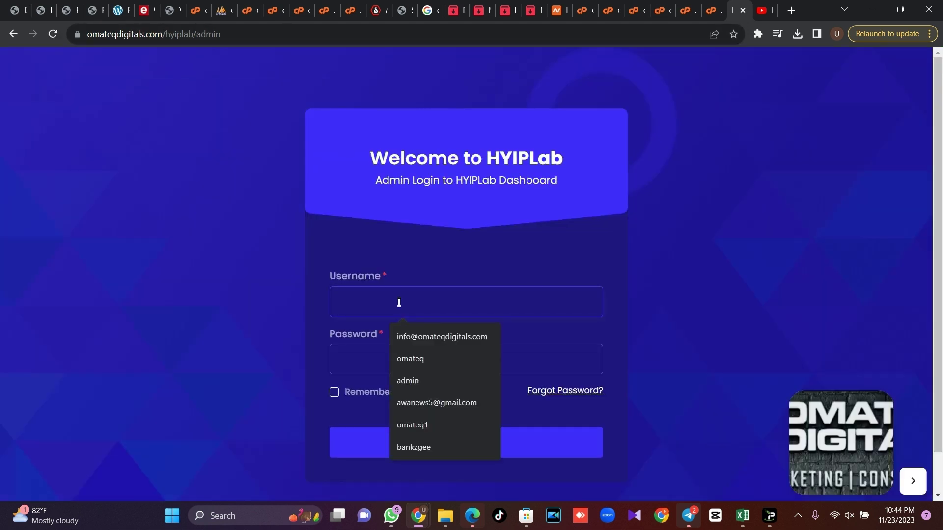
{"action": "type", "text": "admin"}
{"action": "key", "text": "Tab"}
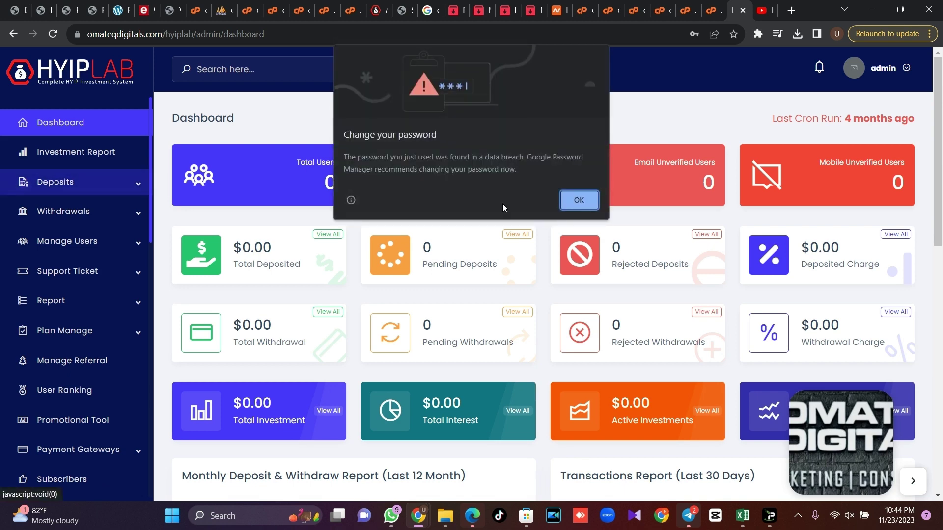
{"action": "left_click", "coordinate": [579, 201]}
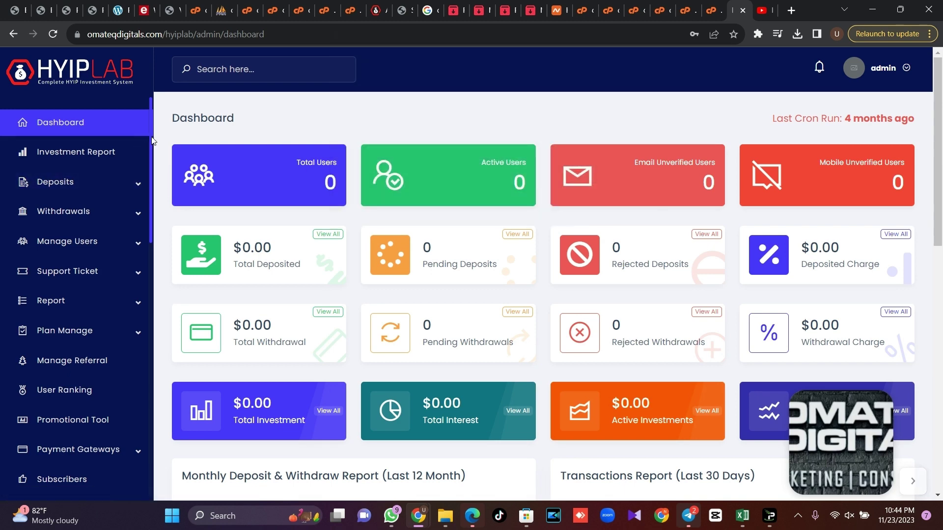
{"action": "left_click_drag", "start_coordinate": [152, 140], "coordinate": [151, 332]}
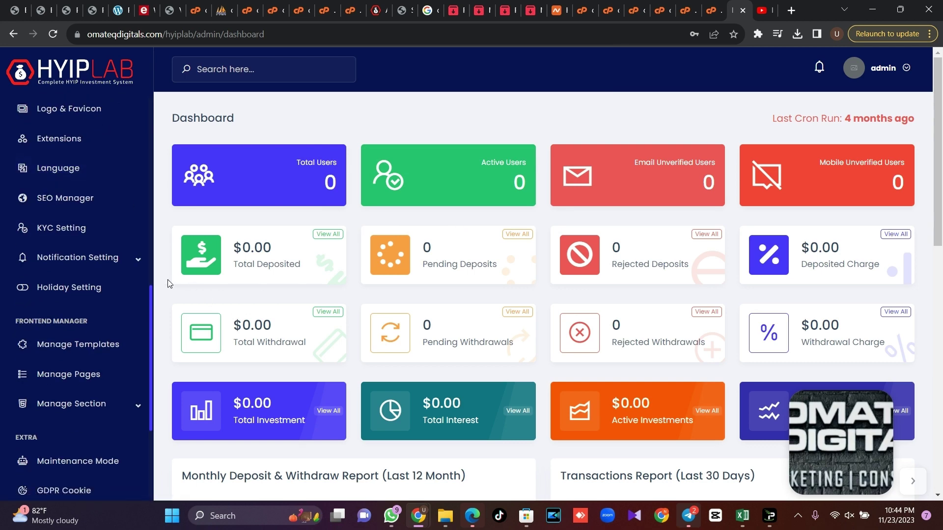
{"action": "left_click", "coordinate": [108, 358]}
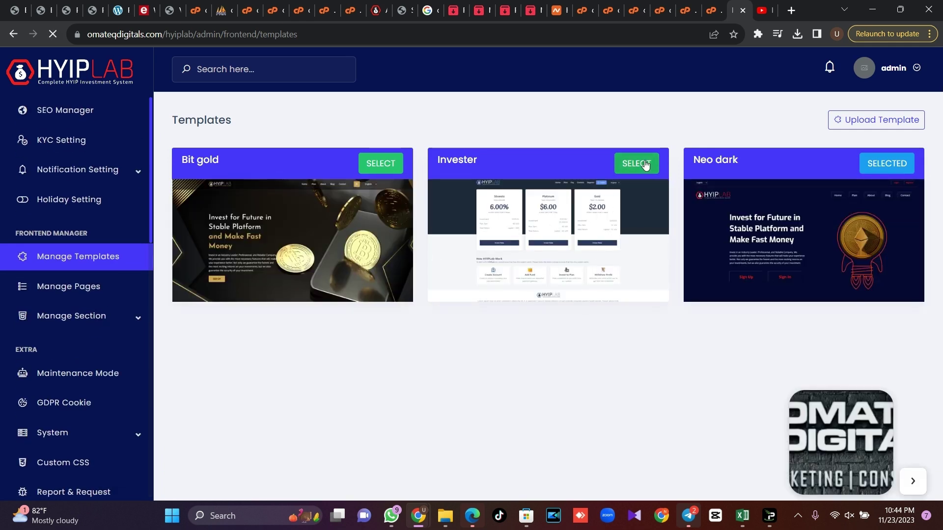
Load omateqdigitals.com/hyiplab in a new tab and scroll through the Bit gold-styled home page
{"action": "left_click", "coordinate": [790, 10]}
{"action": "key", "text": "ctrl+v"}
{"action": "key", "text": "Return"}
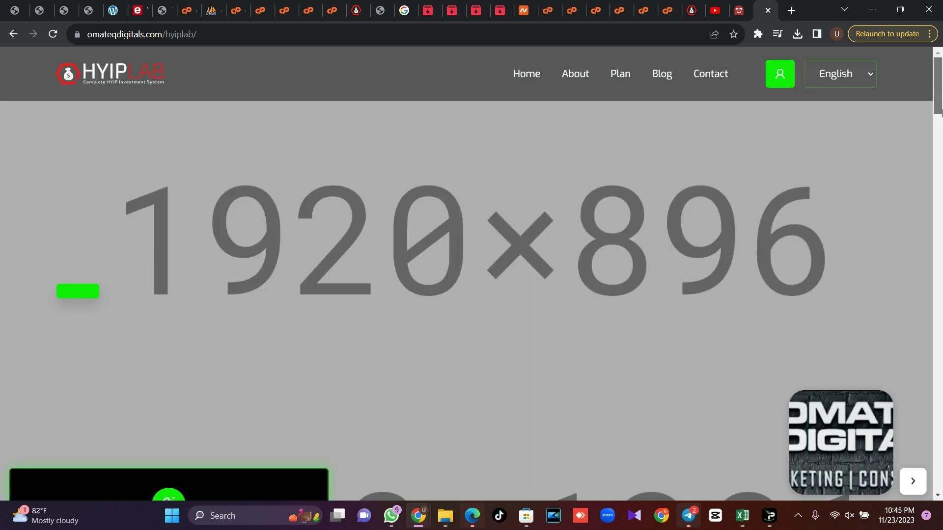
{"action": "left_click_drag", "start_coordinate": [941, 122], "coordinate": [941, 478]}
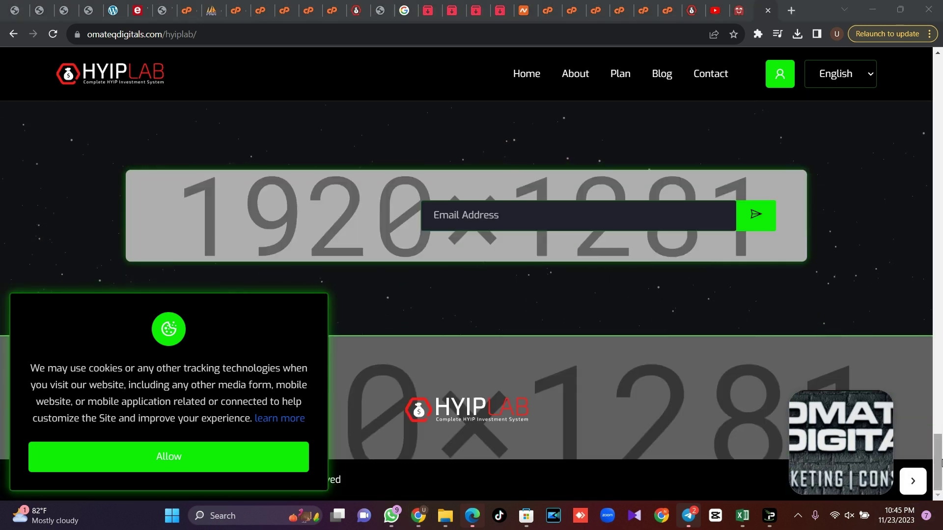
{"action": "left_click_drag", "start_coordinate": [941, 461], "coordinate": [941, 81]}
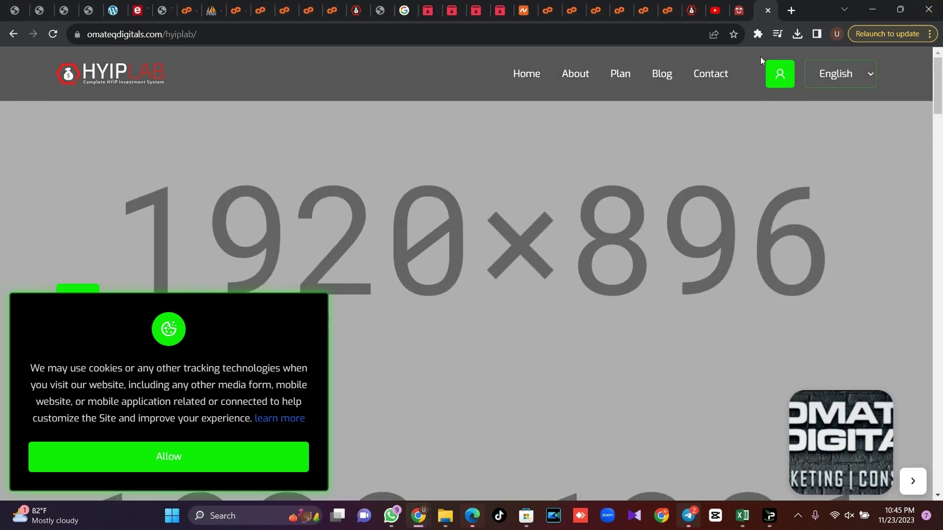
Go to the user login page and allow the cookie notice
{"action": "left_click", "coordinate": [778, 80]}
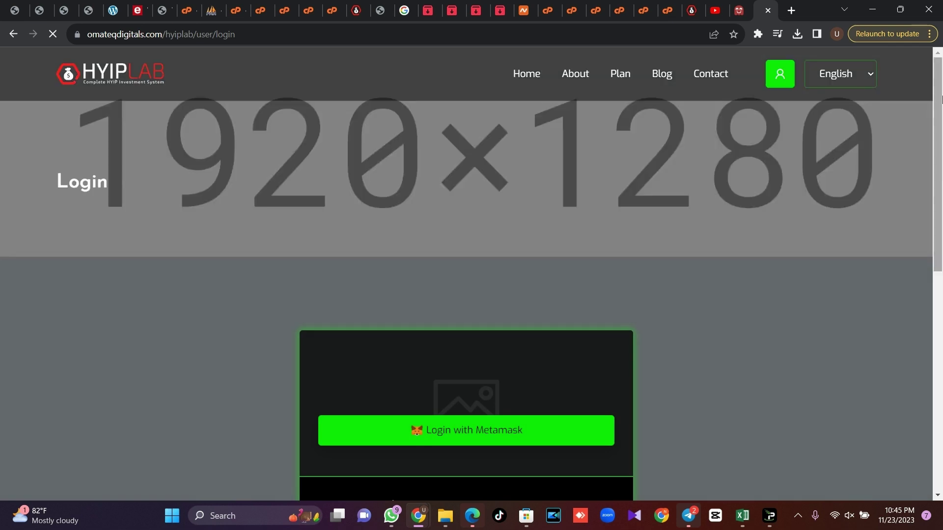
{"action": "left_click_drag", "start_coordinate": [941, 100], "coordinate": [941, 227]}
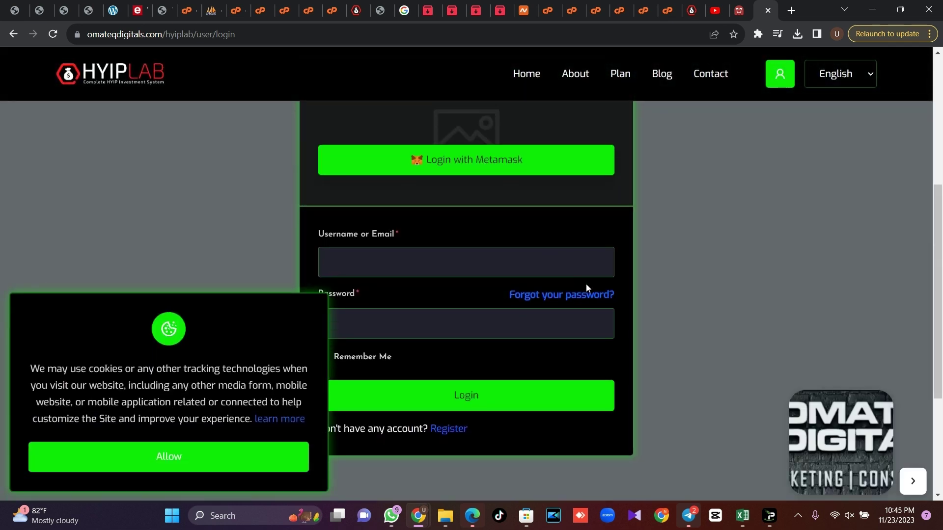
{"action": "left_click", "coordinate": [193, 464]}
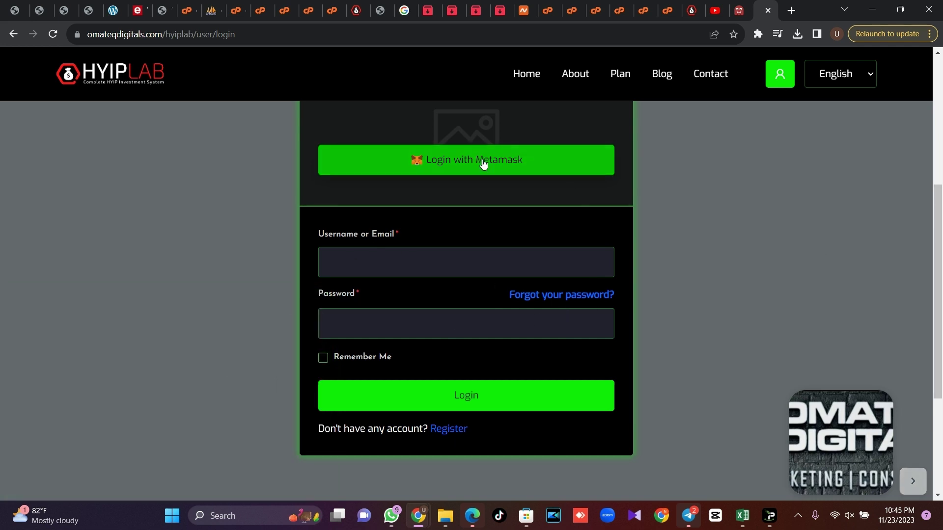
{"action": "scroll", "coordinate": [940, 227], "scroll_direction": "down", "scroll_amount": 4}
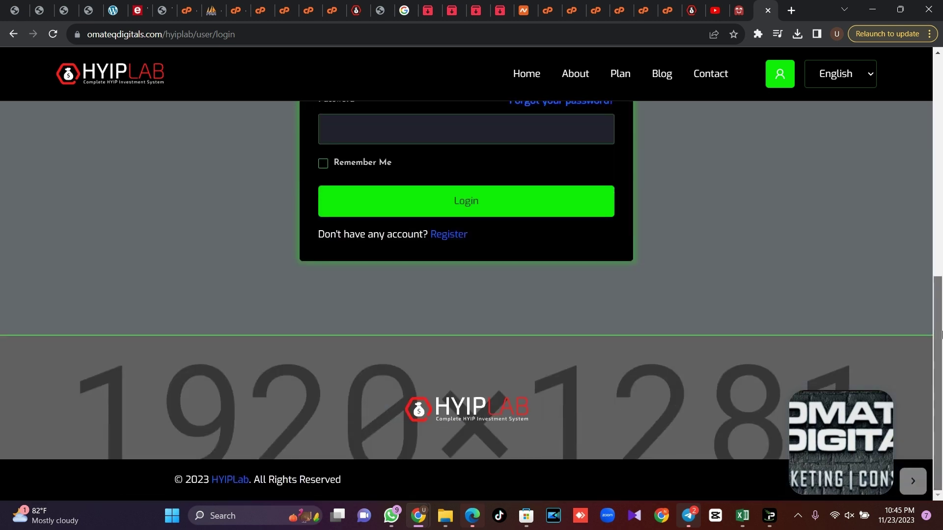
{"action": "scroll", "coordinate": [504, 345], "scroll_direction": "up", "scroll_amount": 2}
Follow the Register link to the user registration page with Username and E-Mail fields
{"action": "left_click", "coordinate": [448, 354]}
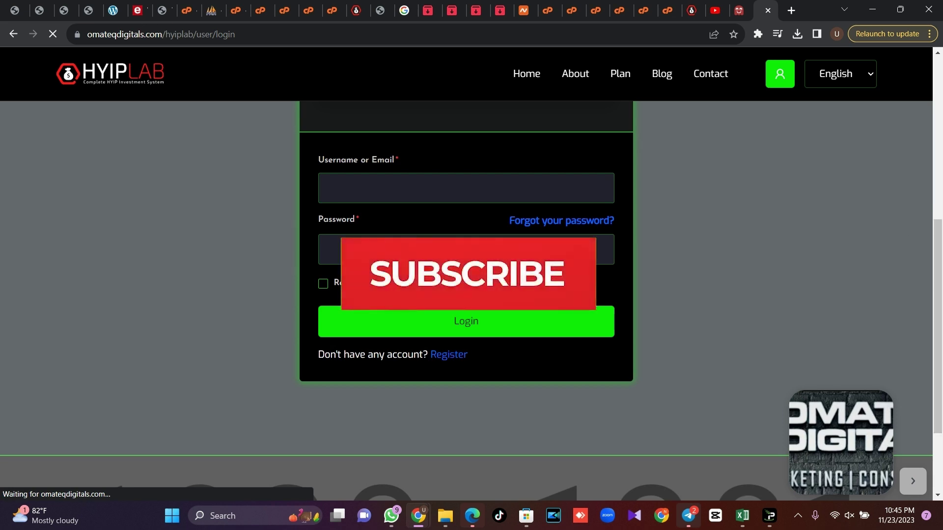
{"action": "scroll", "coordinate": [940, 280], "scroll_direction": "up", "scroll_amount": 6}
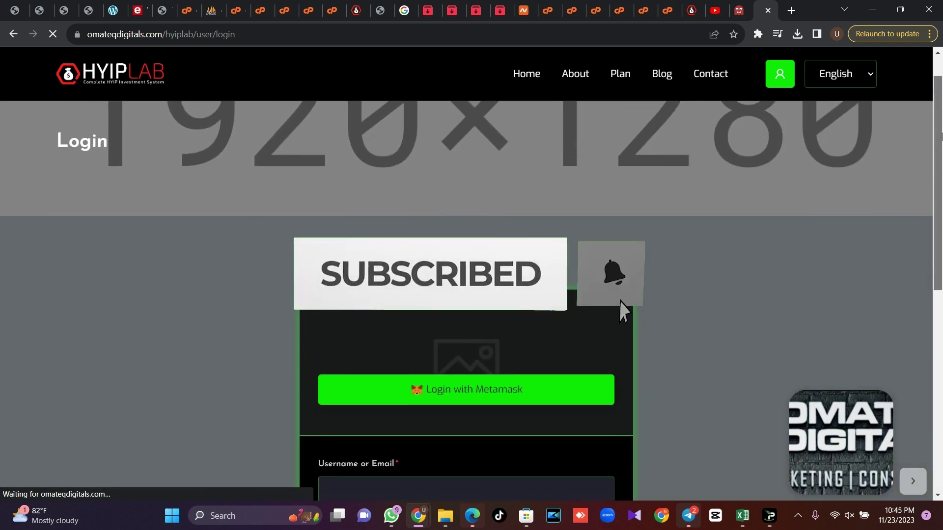
{"action": "scroll", "coordinate": [940, 275], "scroll_direction": "down", "scroll_amount": 2}
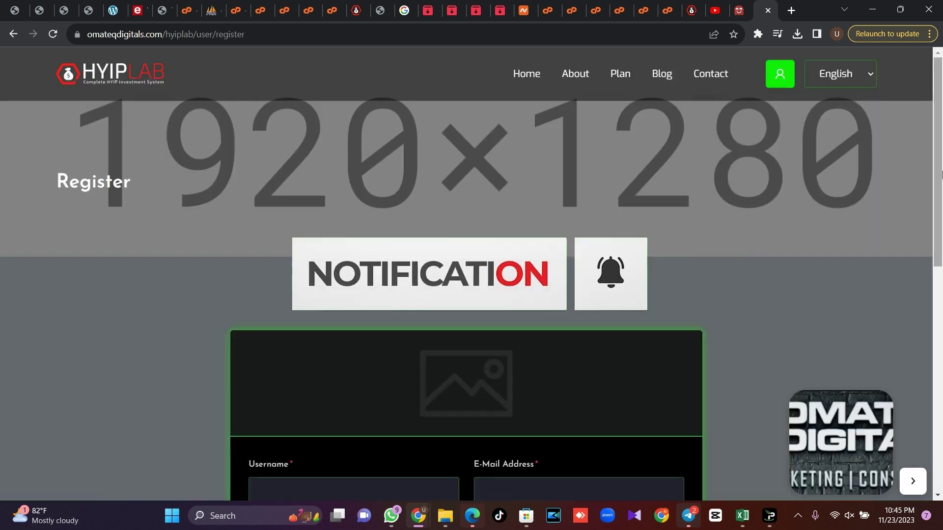
{"action": "scroll", "coordinate": [940, 275], "scroll_direction": "down", "scroll_amount": 4}
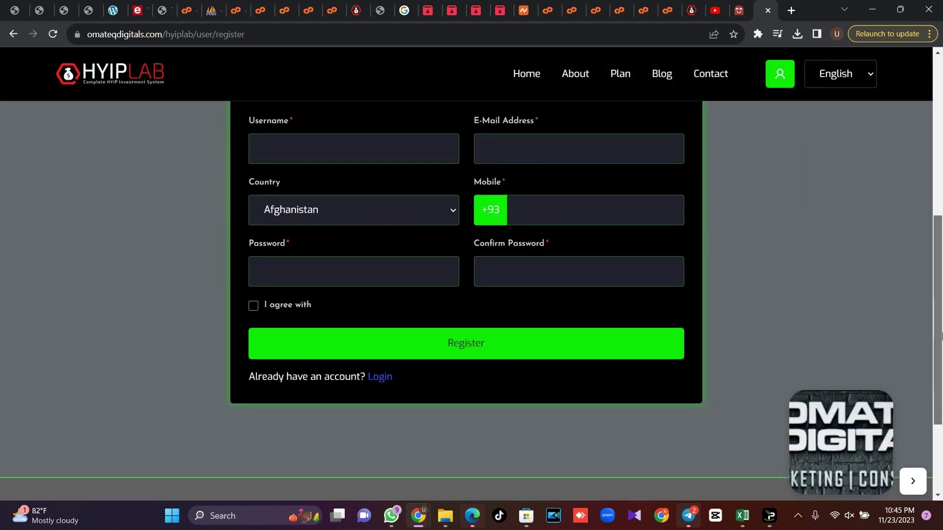
{"action": "left_click_drag", "start_coordinate": [941, 336], "coordinate": [941, 62]}
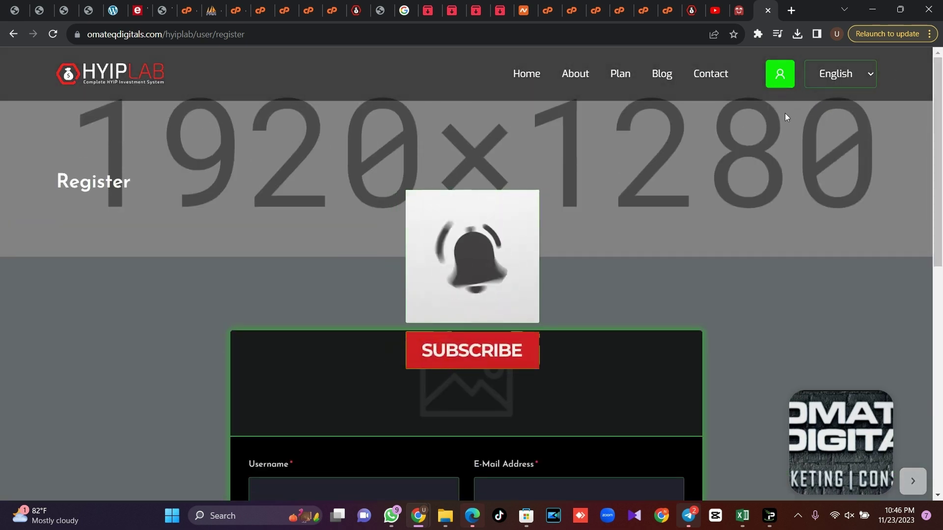